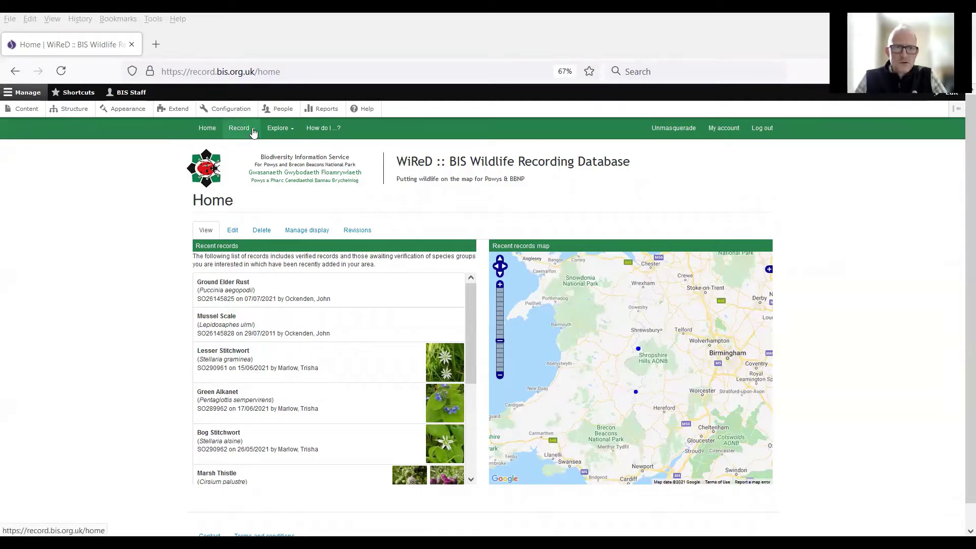
Step: Open the form for entering a casual record and set the record date to 09/07/2021
{"action": "left_click", "coordinate": [252, 133]}
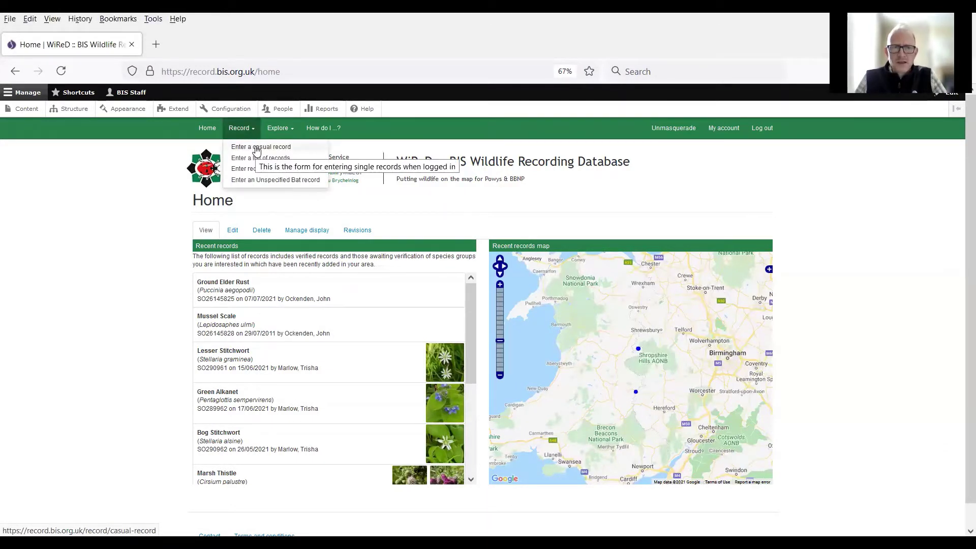
{"action": "left_click", "coordinate": [257, 147]}
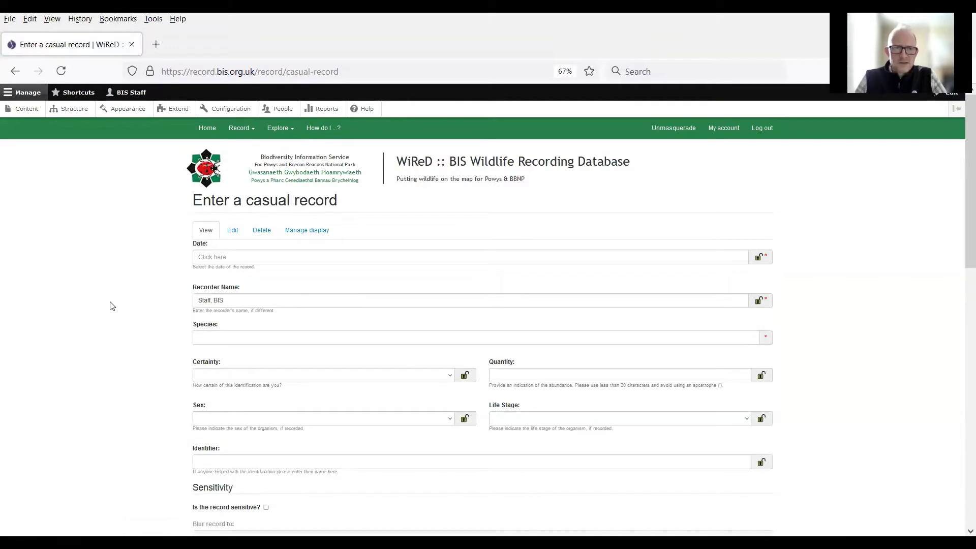
{"action": "left_click", "coordinate": [216, 257]}
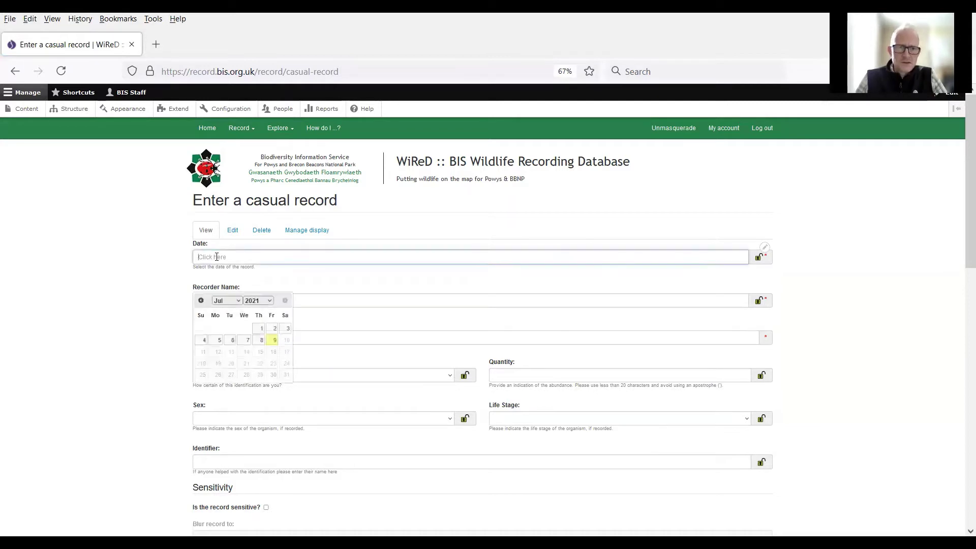
{"action": "left_click", "coordinate": [272, 342]}
Step: Enter Wren (Troglodytes troglodytes, bird) as the species, keeping the default recorder name
{"action": "left_click_drag", "start_coordinate": [232, 300], "coordinate": [179, 300]}
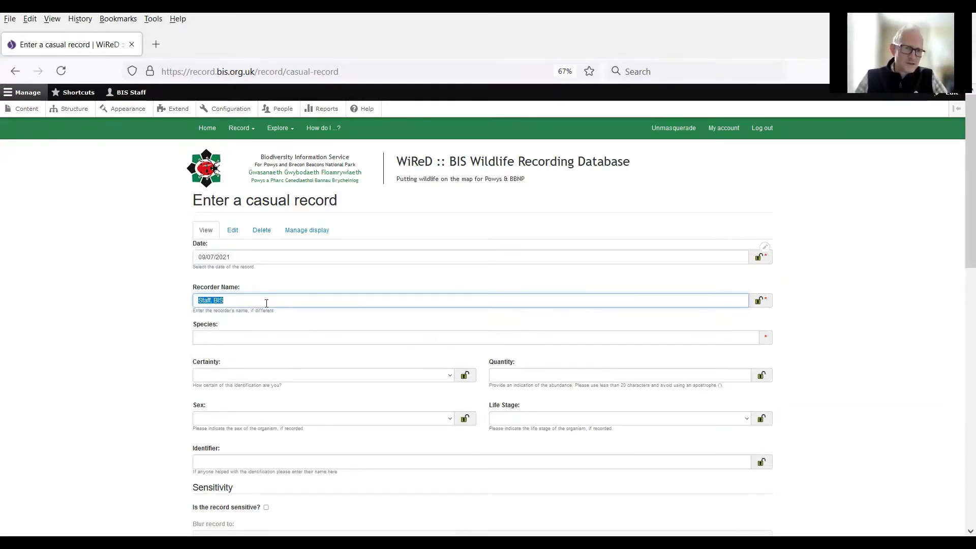
{"action": "left_click", "coordinate": [218, 335]}
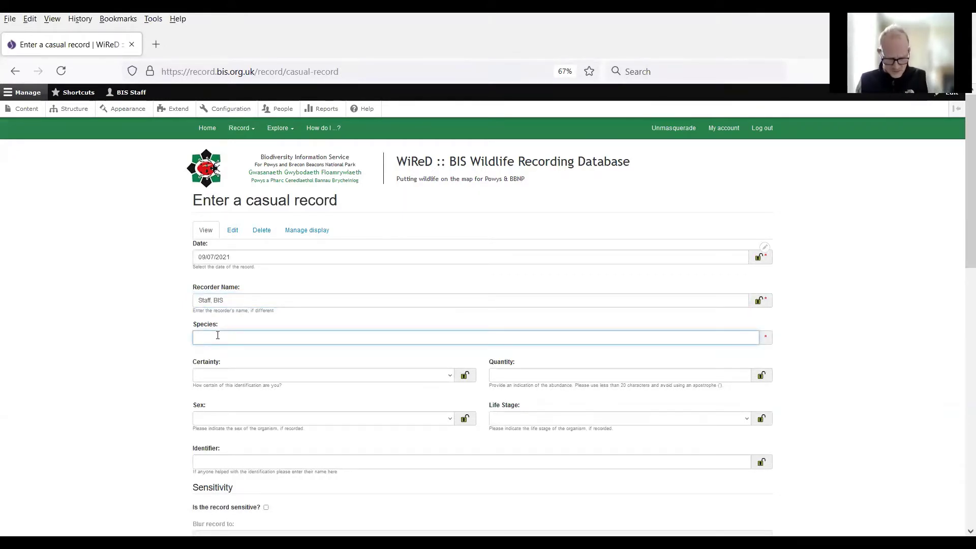
{"action": "type", "text": "Wren"}
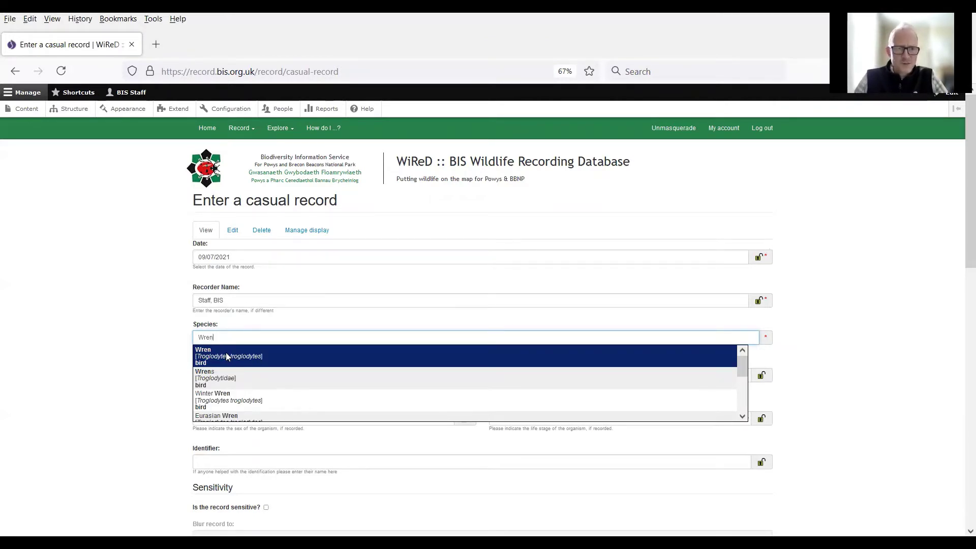
{"action": "left_click", "coordinate": [226, 358]}
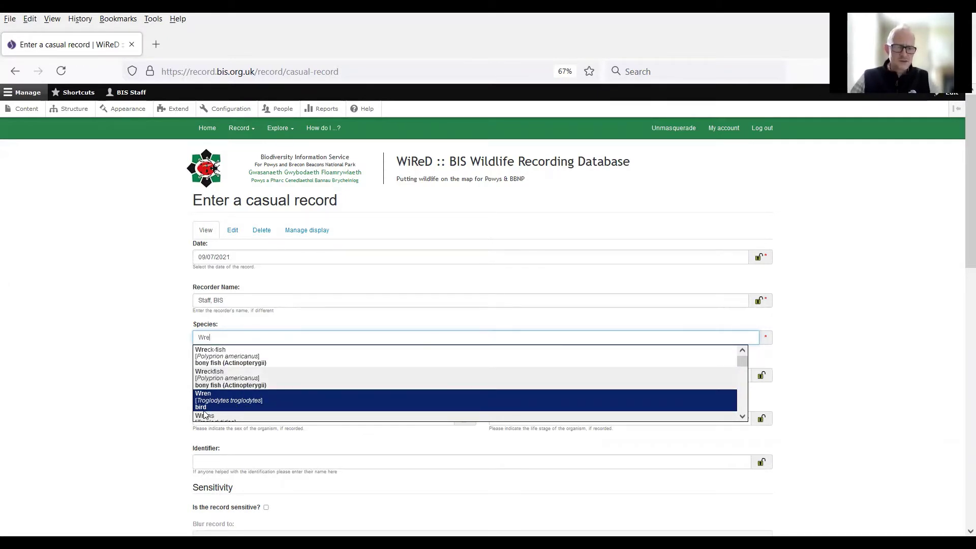
{"action": "left_click", "coordinate": [274, 401]}
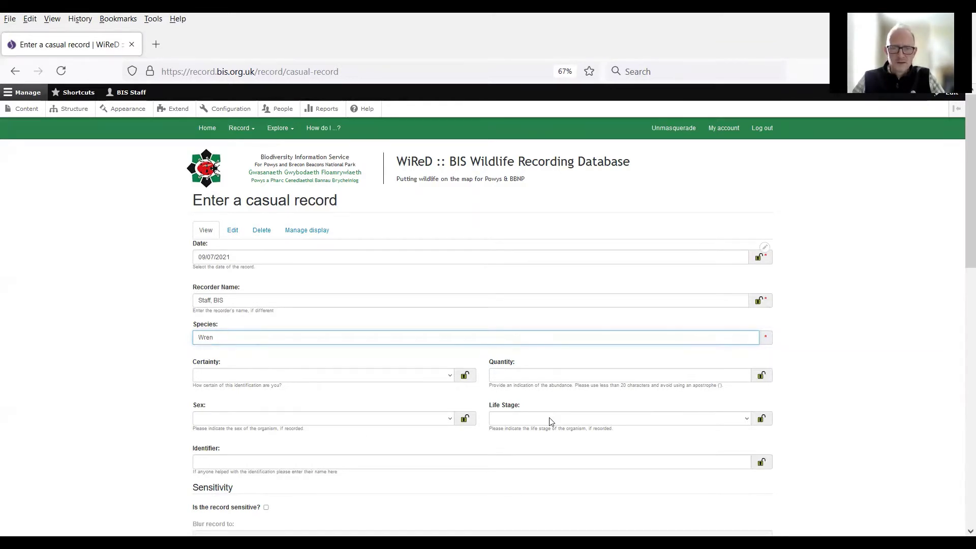
Step: Review the form's optional identification details, identifier, sensitivity and photo upload fields
{"action": "scroll", "coordinate": [104, 389], "scroll_direction": "down", "scroll_amount": 4}
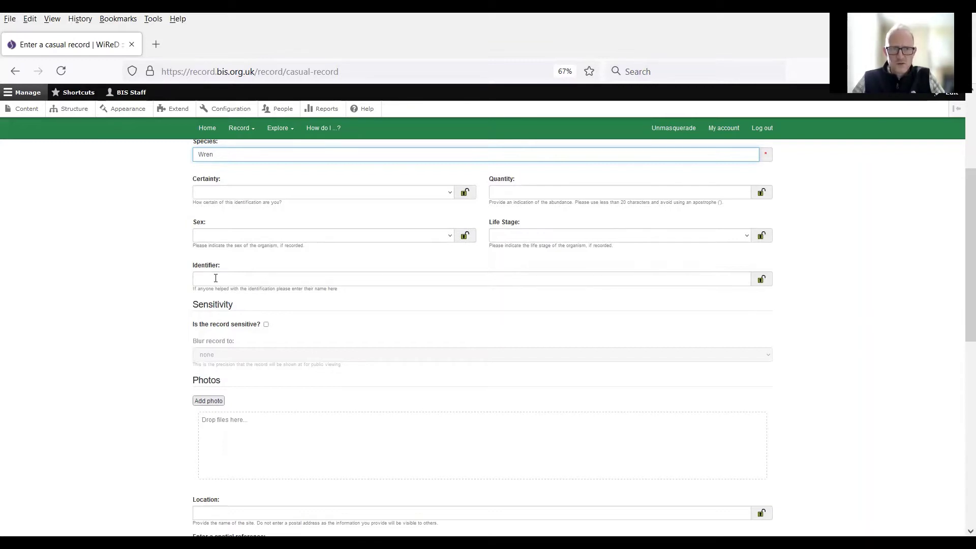
{"action": "scroll", "coordinate": [215, 280], "scroll_direction": "up", "scroll_amount": 2}
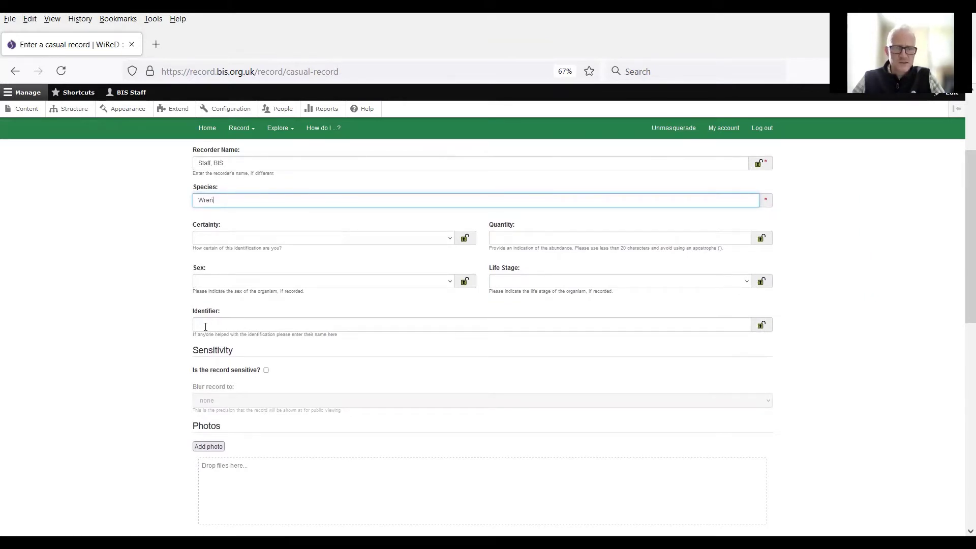
{"action": "scroll", "coordinate": [154, 320], "scroll_direction": "down", "scroll_amount": 2}
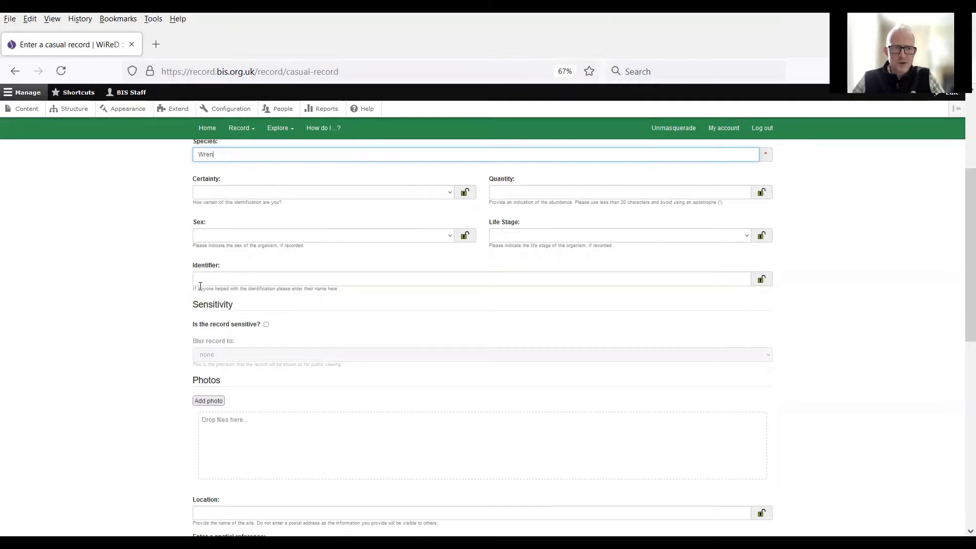
{"action": "scroll", "coordinate": [154, 369], "scroll_direction": "down", "scroll_amount": 6}
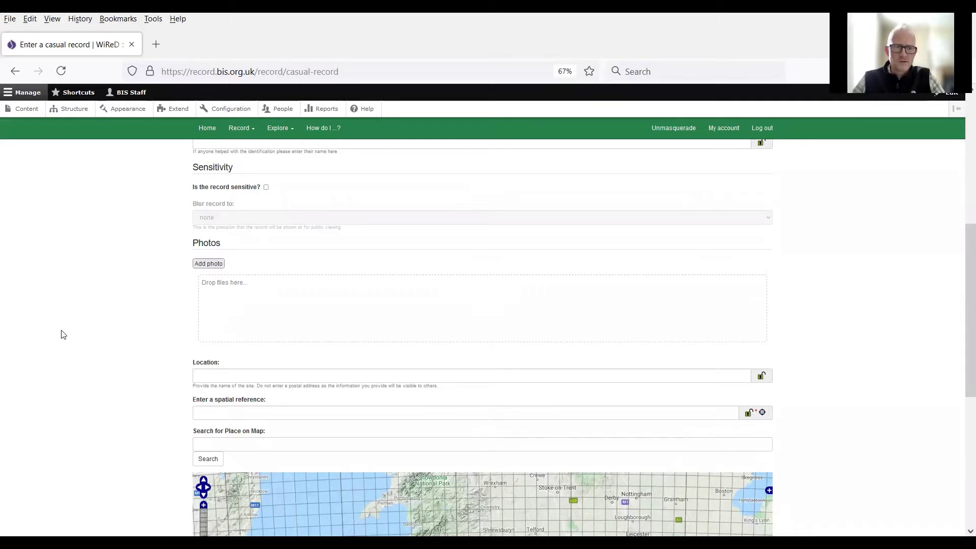
{"action": "left_click_drag", "start_coordinate": [270, 309], "coordinate": [329, 314]}
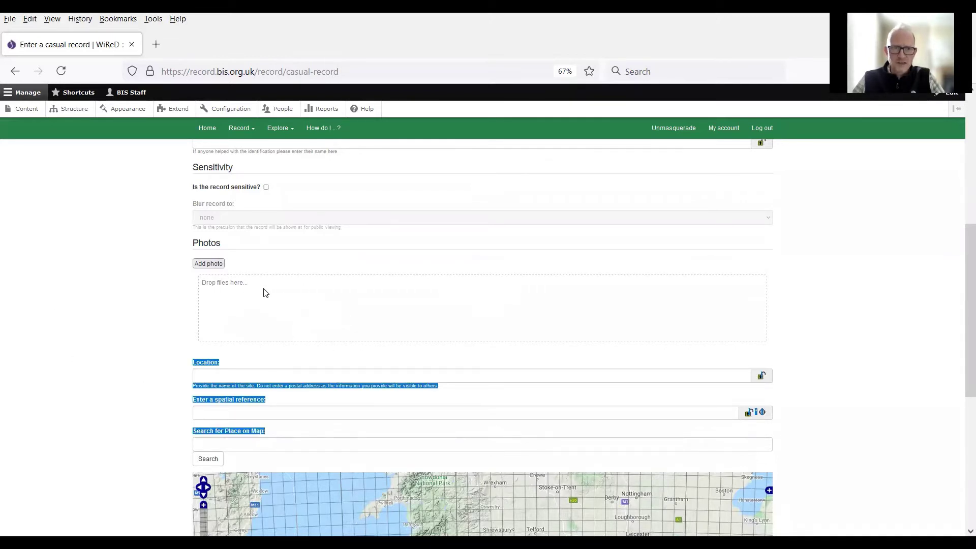
{"action": "left_click", "coordinate": [131, 386]}
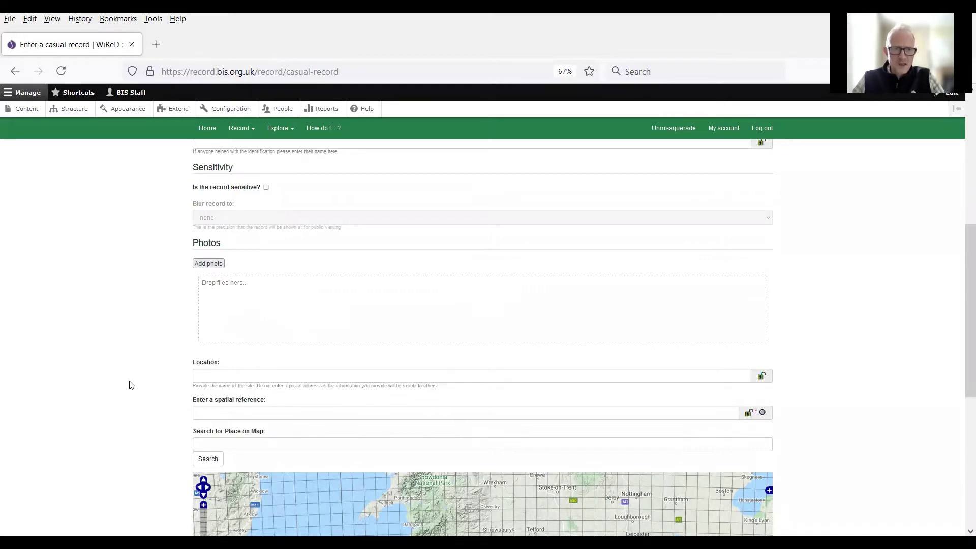
Step: Search for the place Talgarth on the record form's map
{"action": "scroll", "coordinate": [135, 362], "scroll_direction": "down", "scroll_amount": 4}
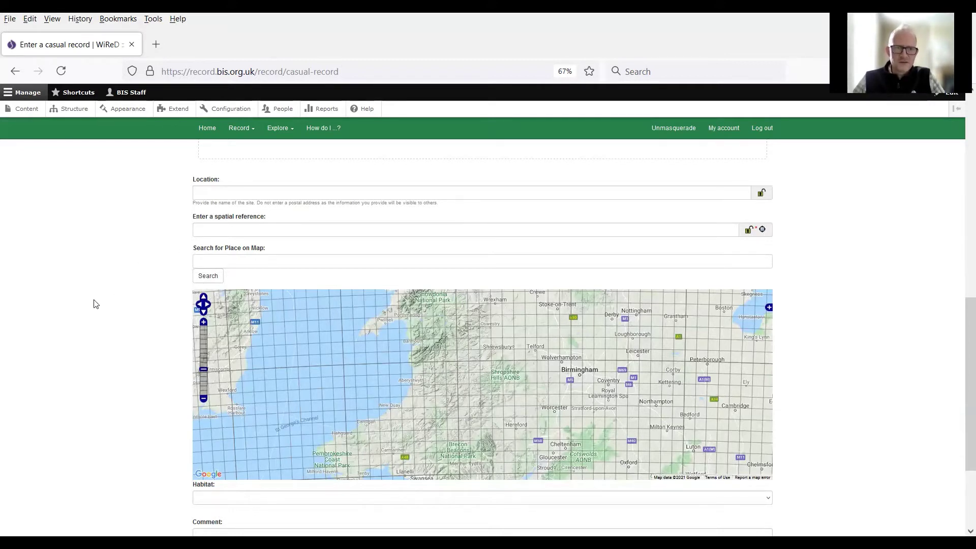
{"action": "left_click", "coordinate": [218, 229]}
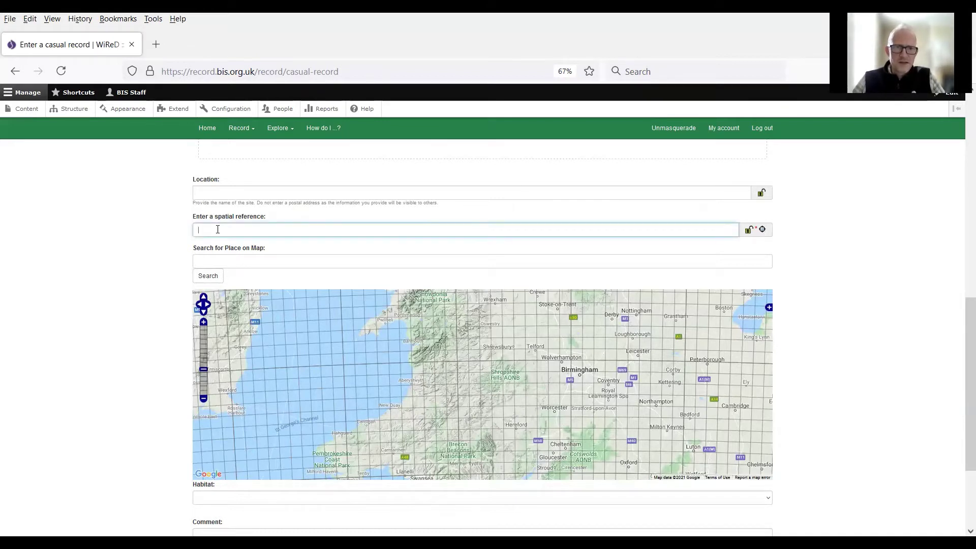
{"action": "left_click", "coordinate": [216, 260]}
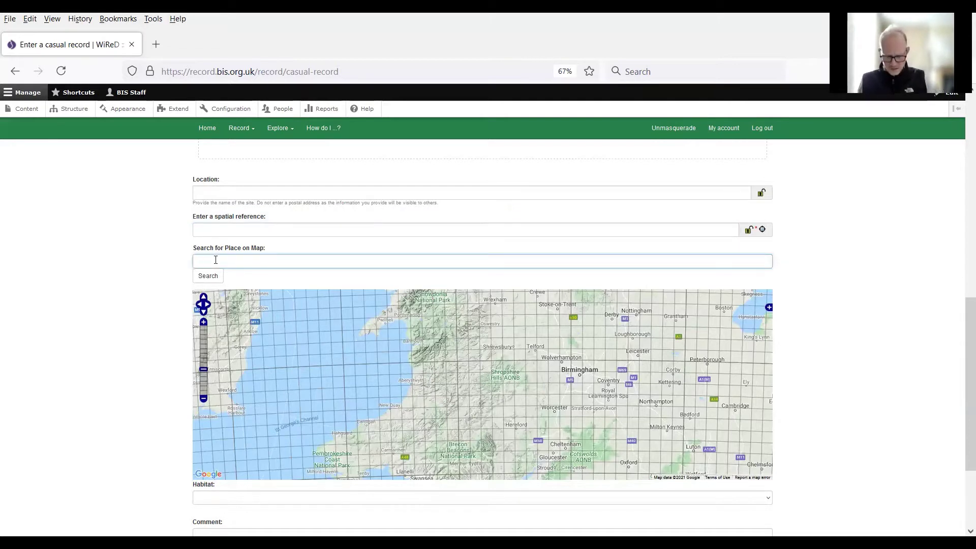
{"action": "type", "text": "Talga"}
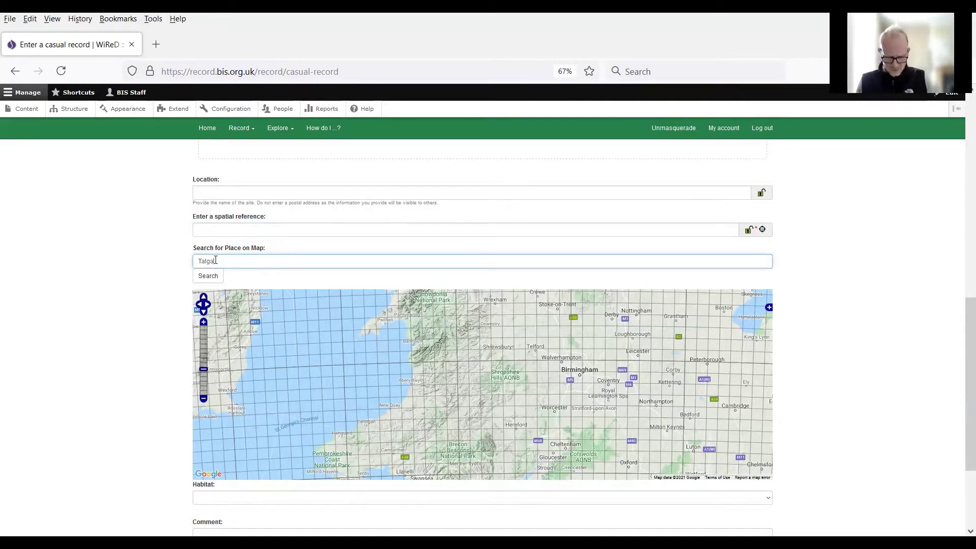
{"action": "type", "text": "rth"}
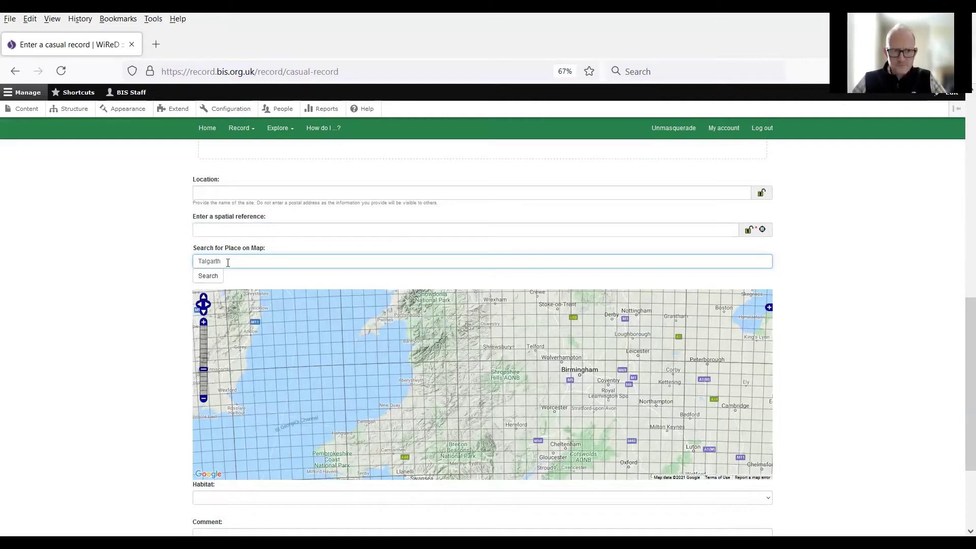
{"action": "left_click", "coordinate": [208, 278]}
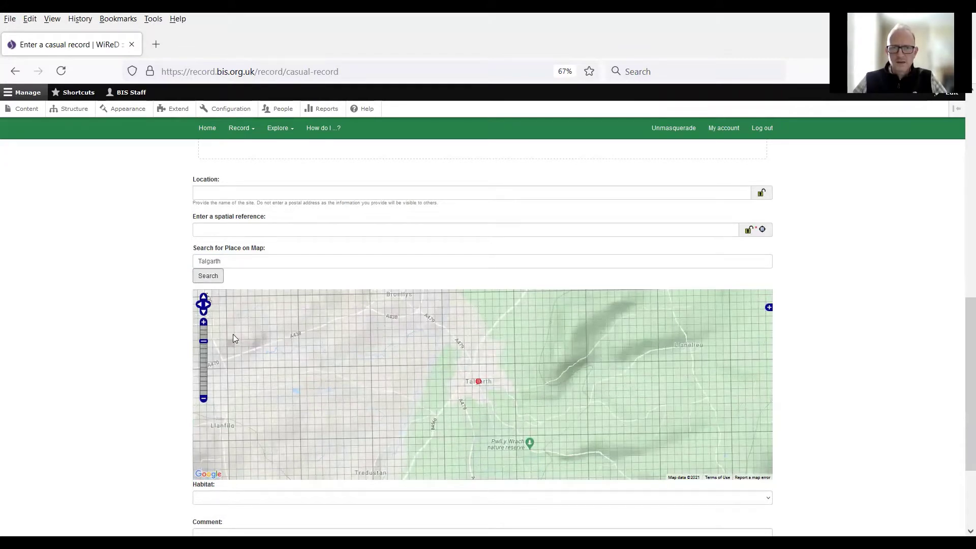
Step: Zoom the map in on Talgarth's centre and change the base layer to Google Hybrid after trying Google Streets
{"action": "left_click", "coordinate": [204, 324]}
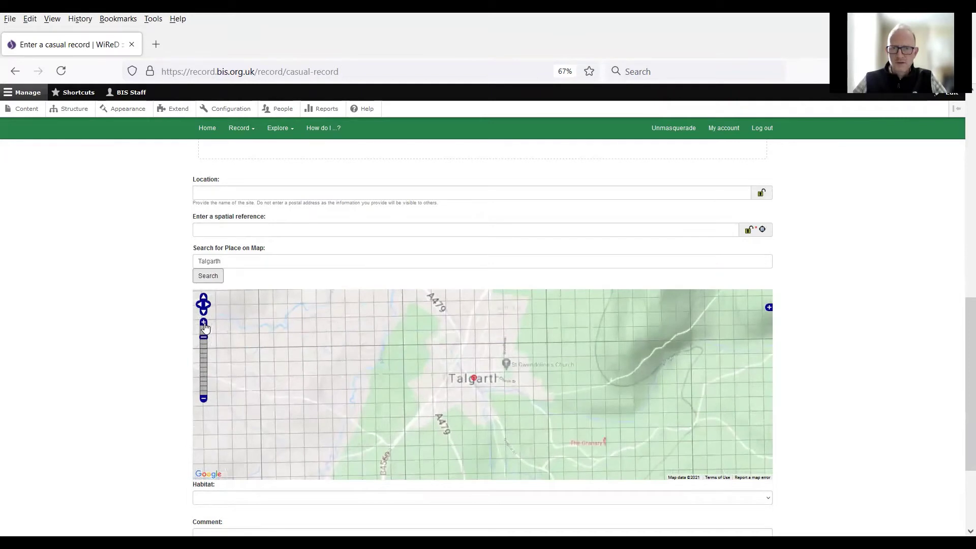
{"action": "left_click", "coordinate": [204, 324]}
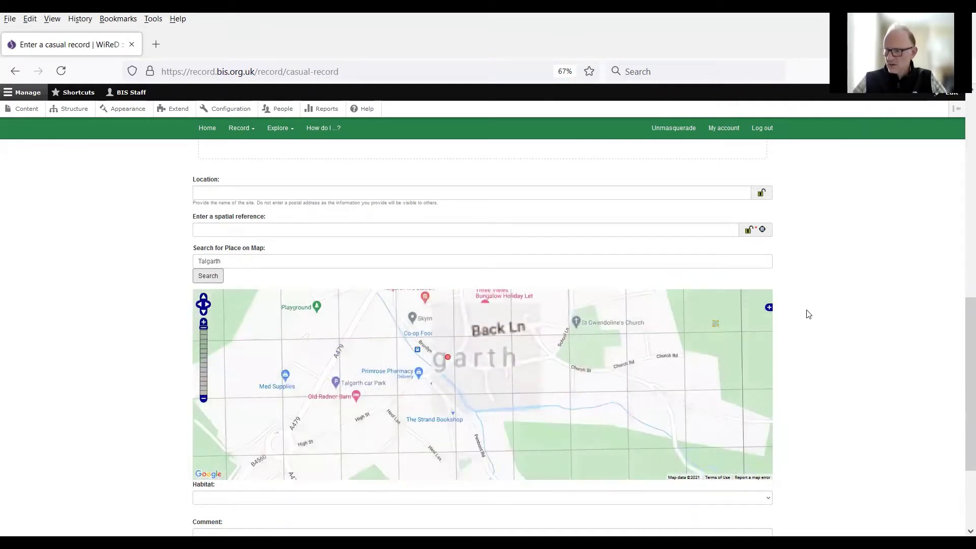
{"action": "left_click", "coordinate": [768, 308]}
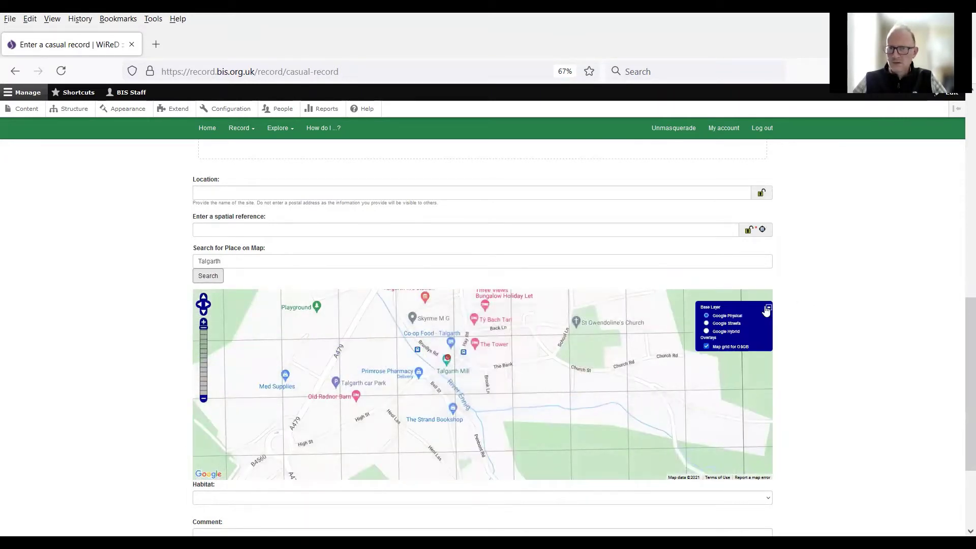
{"action": "left_click", "coordinate": [727, 324]}
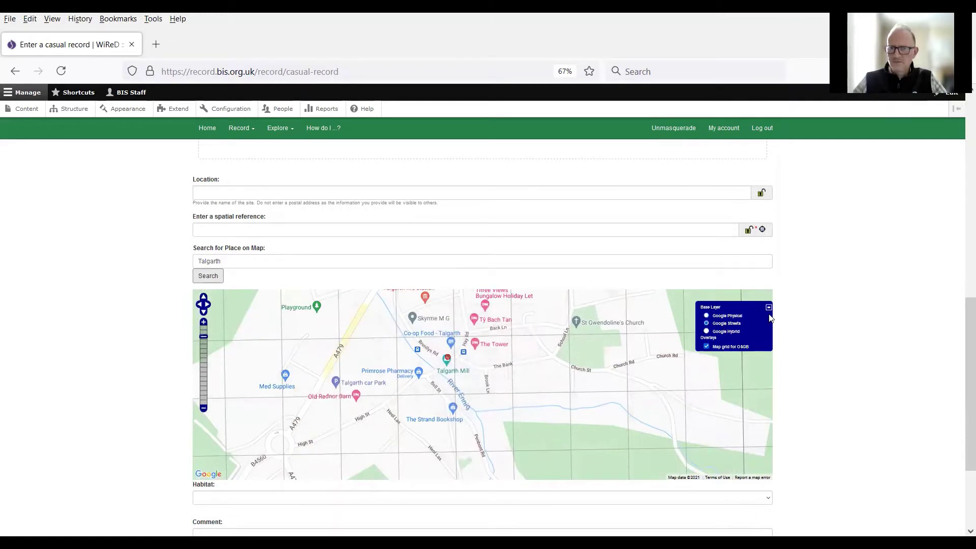
{"action": "left_click", "coordinate": [722, 335]}
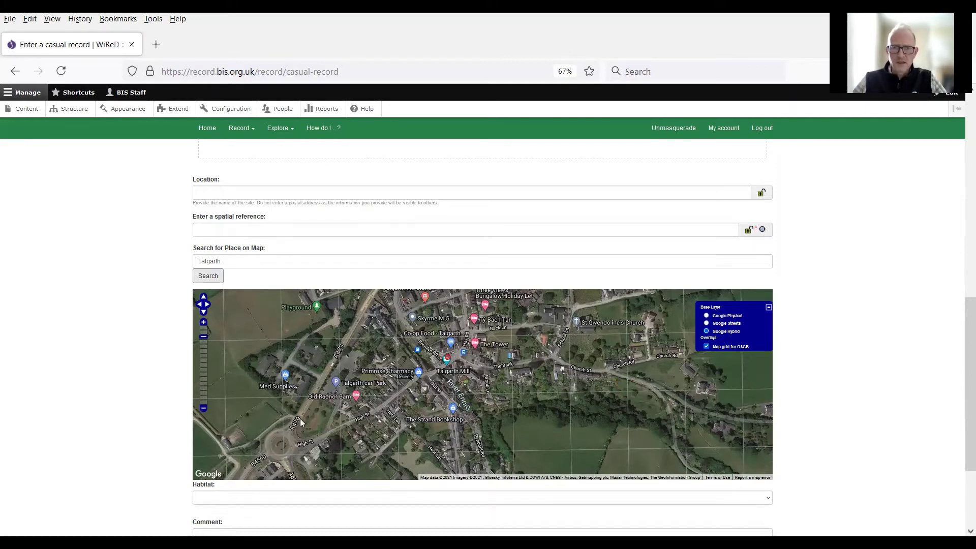
Step: Mark the sighting on the map at Church St, southeast of St Gwendoline's Church, refining the spatial reference to SO15753372
{"action": "left_click", "coordinate": [203, 410]}
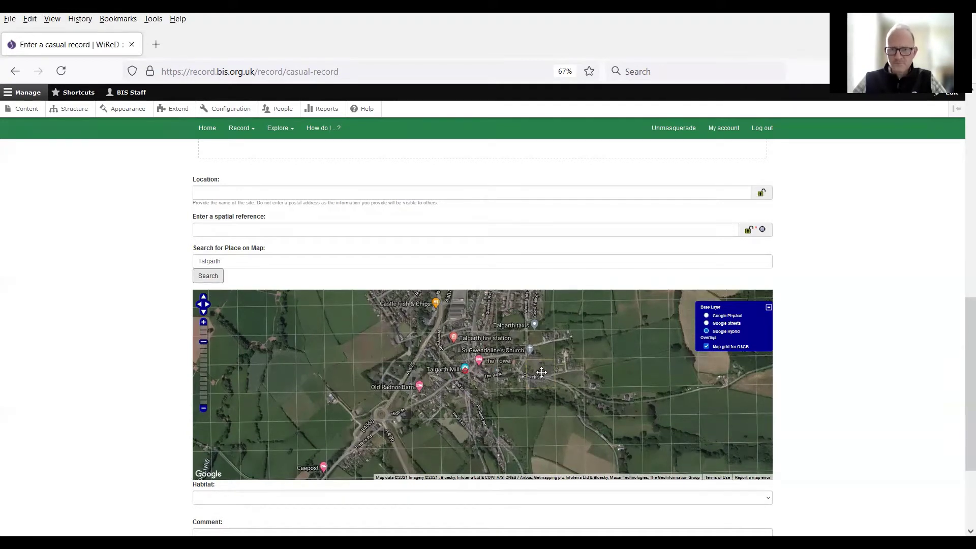
{"action": "left_click", "coordinate": [541, 373]}
{"action": "scroll", "coordinate": [171, 318], "scroll_direction": "up", "scroll_amount": 1}
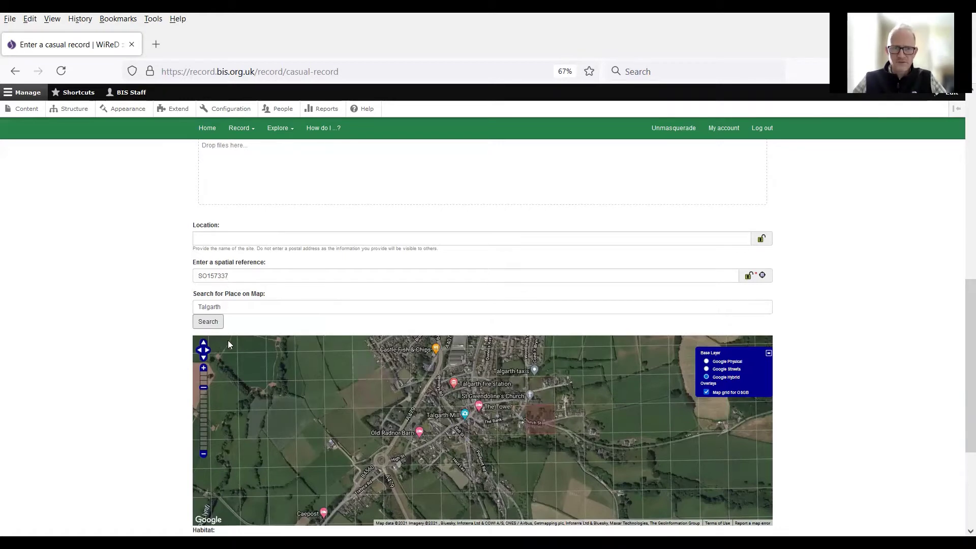
{"action": "left_click", "coordinate": [204, 369]}
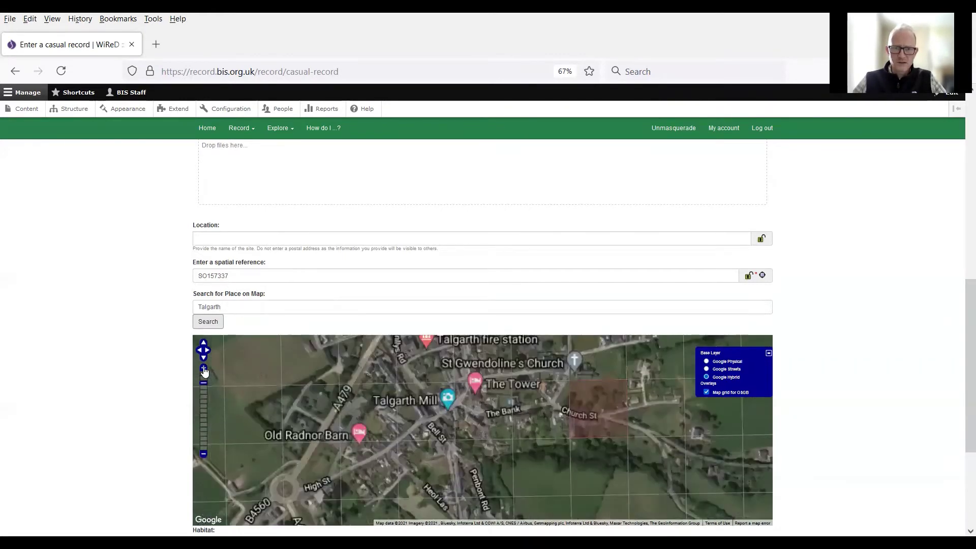
{"action": "left_click", "coordinate": [599, 422]}
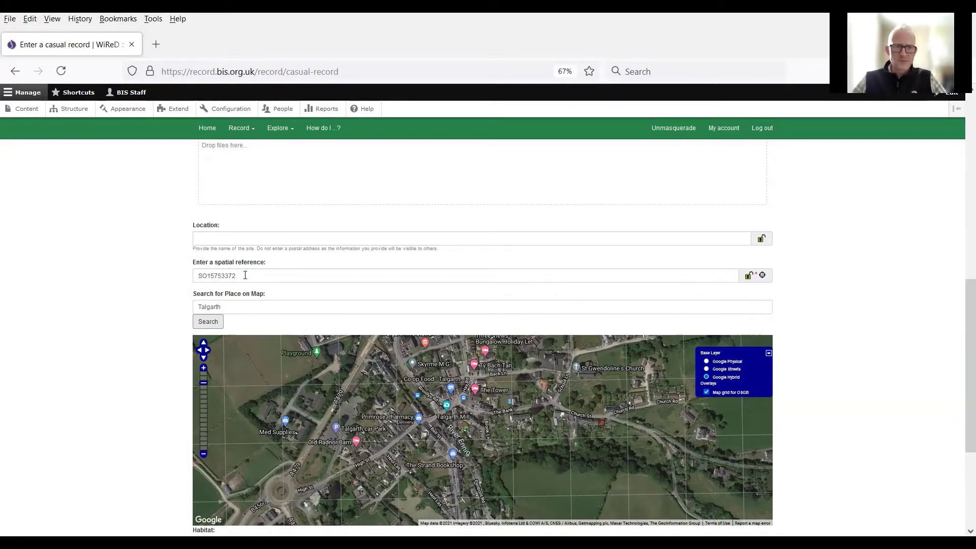
Step: Enter Talgarth as the location name of the record
{"action": "left_click", "coordinate": [213, 237]}
{"action": "type", "text": "Tal"}
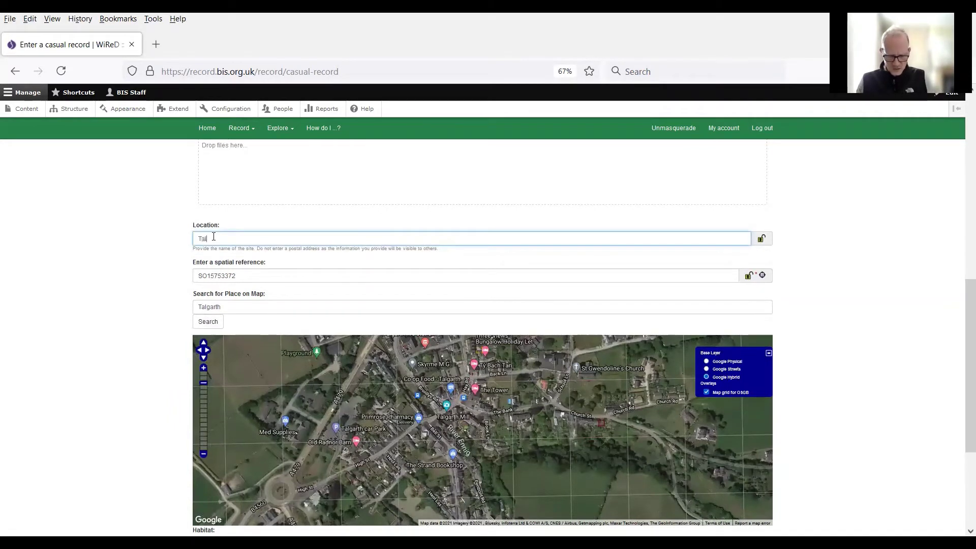
{"action": "type", "text": "garth"}
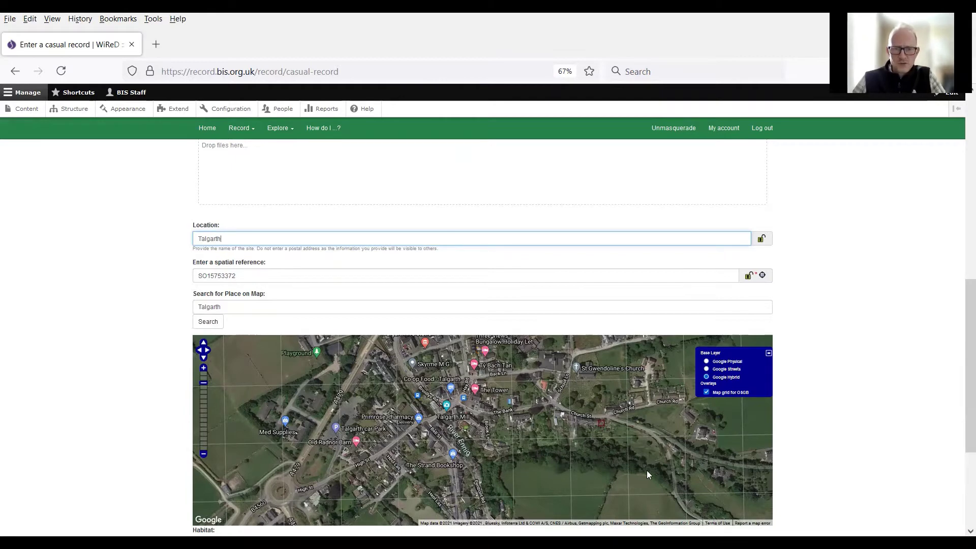
{"action": "left_click", "coordinate": [61, 320]}
Step: Examine the available habitat options for the record without selecting one
{"action": "scroll", "coordinate": [60, 318], "scroll_direction": "up", "scroll_amount": 3}
{"action": "scroll", "coordinate": [58, 312], "scroll_direction": "up", "scroll_amount": 3}
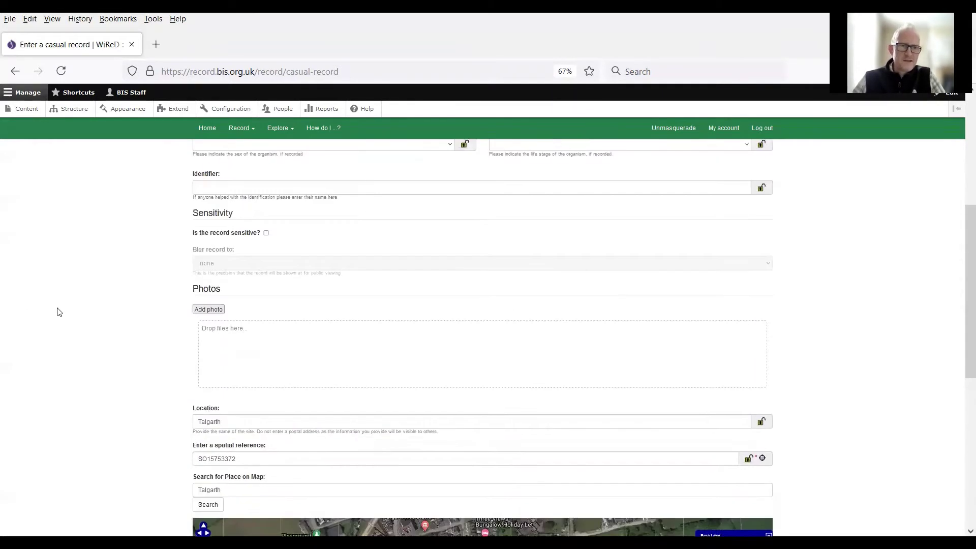
{"action": "scroll", "coordinate": [58, 312], "scroll_direction": "down", "scroll_amount": 2}
{"action": "scroll", "coordinate": [58, 313], "scroll_direction": "down", "scroll_amount": 10}
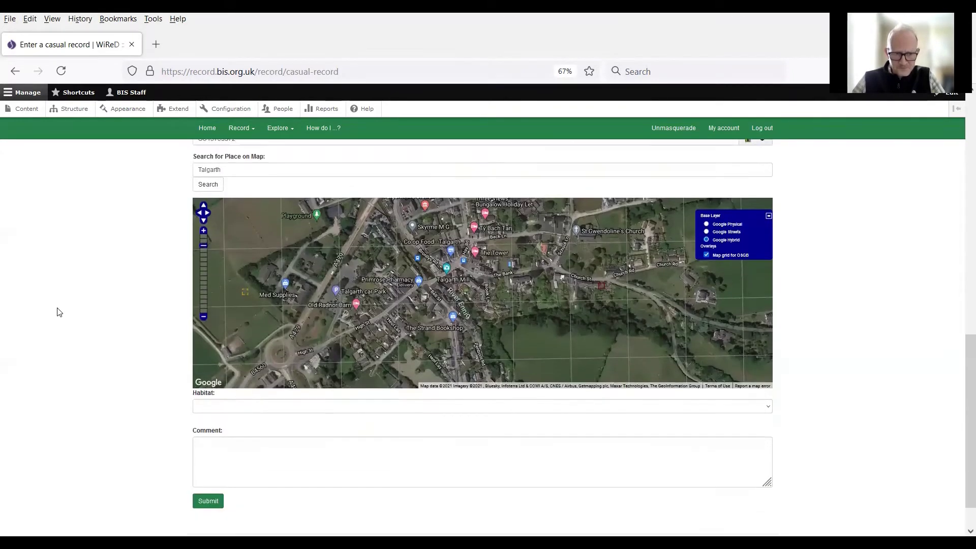
{"action": "left_click", "coordinate": [251, 362]}
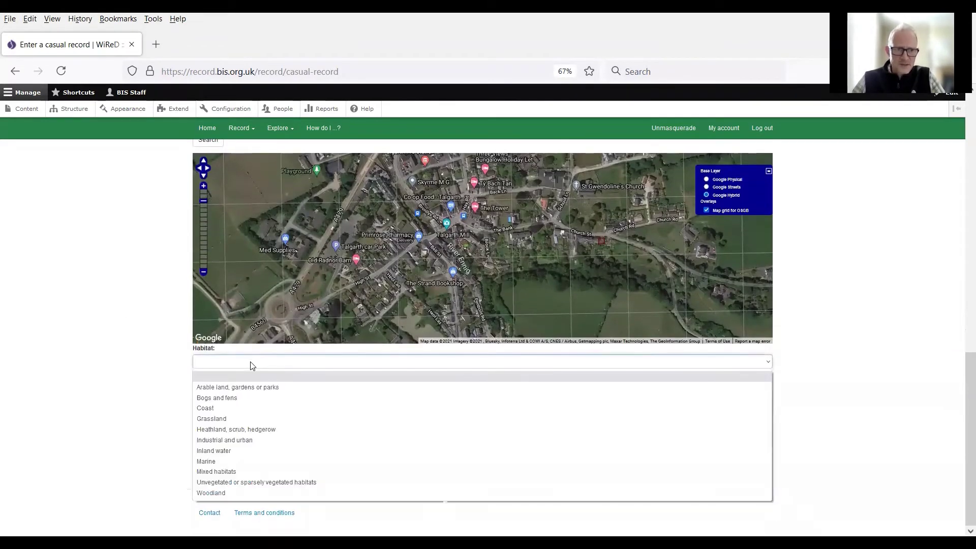
{"action": "left_click", "coordinate": [102, 393]}
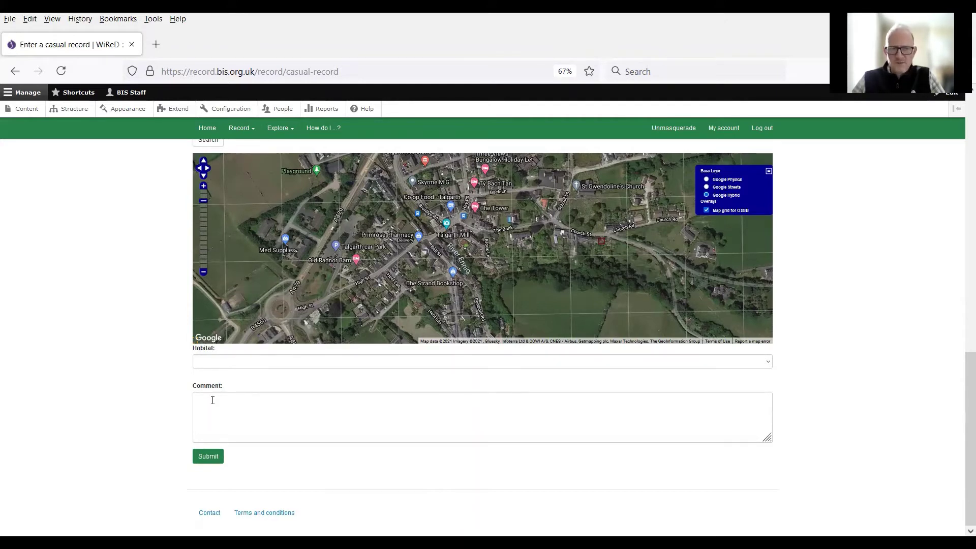
Step: Mark the Wren record as sensitive and set its public precision to Blur to 10km
{"action": "left_click", "coordinate": [212, 400]}
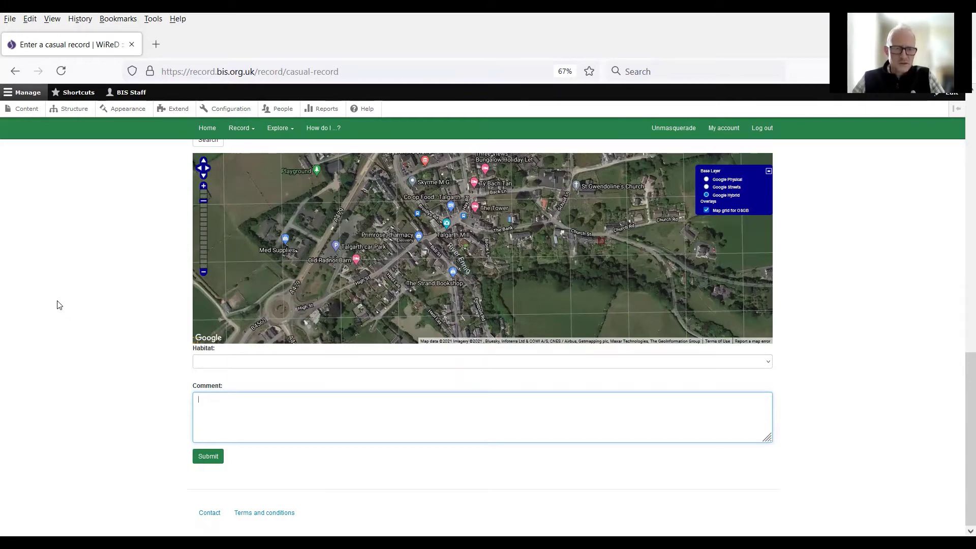
{"action": "scroll", "coordinate": [56, 303], "scroll_direction": "up", "scroll_amount": 5}
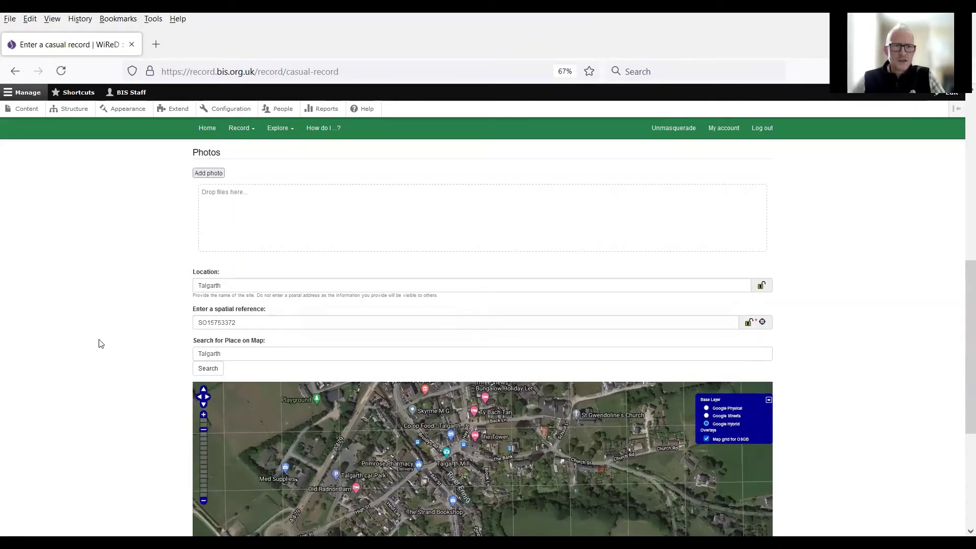
{"action": "scroll", "coordinate": [98, 342], "scroll_direction": "up", "scroll_amount": 4}
{"action": "scroll", "coordinate": [91, 339], "scroll_direction": "up", "scroll_amount": 2}
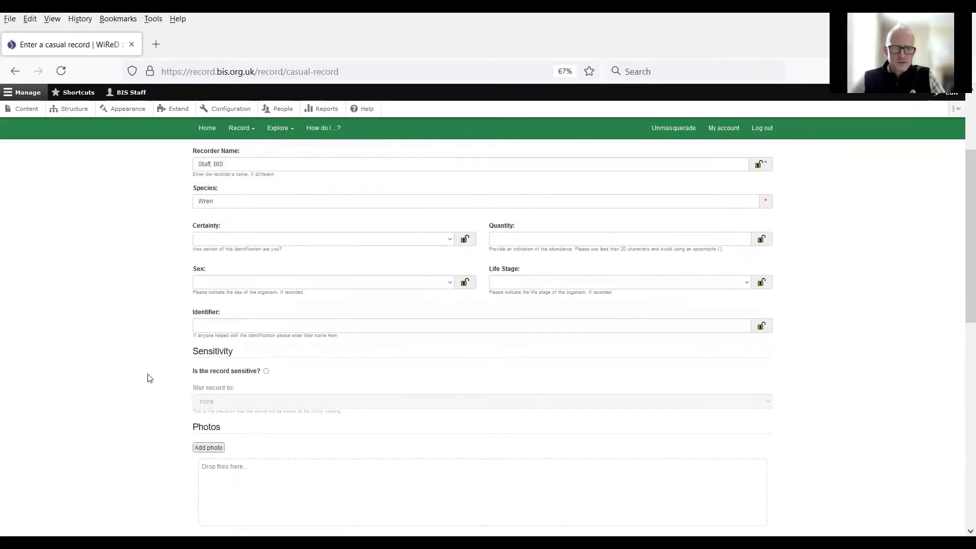
{"action": "left_click", "coordinate": [266, 372]}
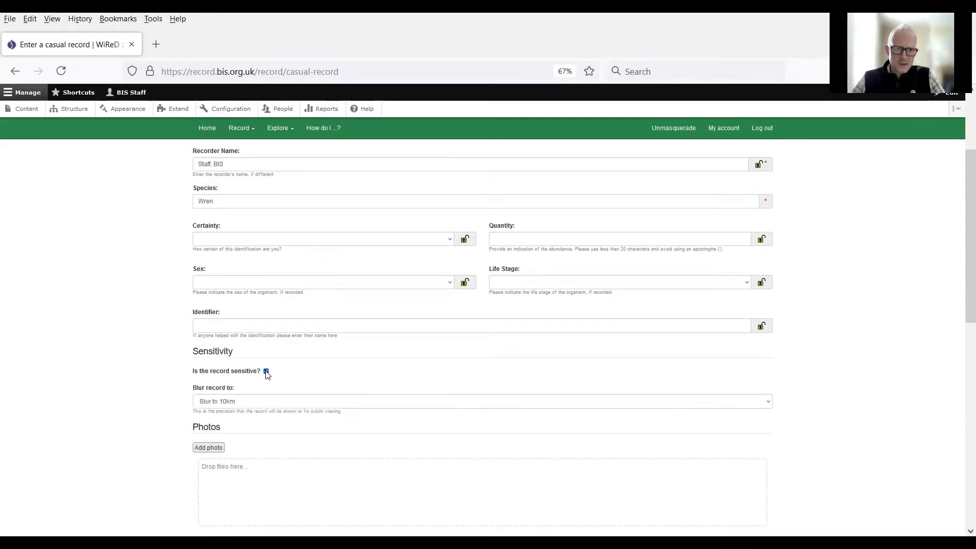
{"action": "left_click", "coordinate": [255, 403]}
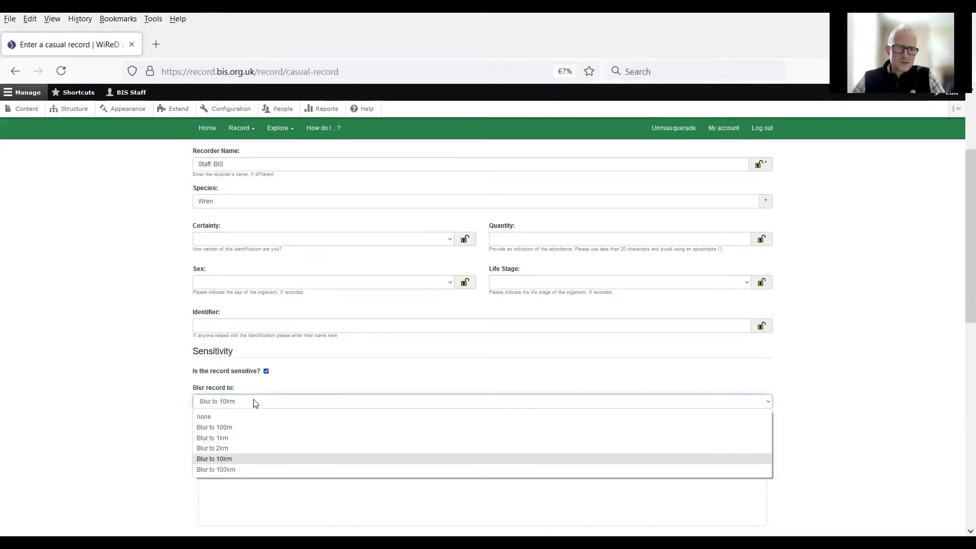
{"action": "left_click", "coordinate": [229, 459]}
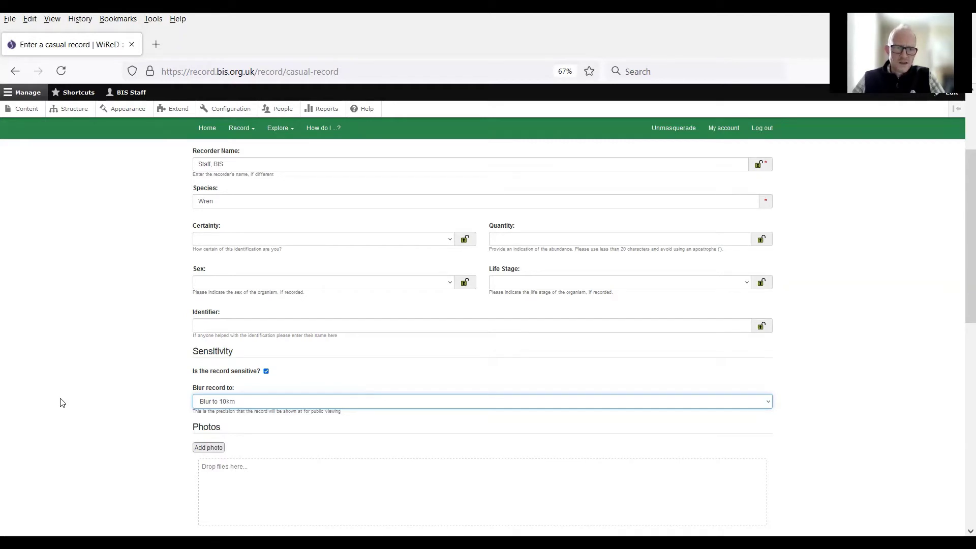
Step: Check the other blur precision options, then remove the sensitive flag from the record
{"action": "scroll", "coordinate": [60, 403], "scroll_direction": "down", "scroll_amount": 2}
{"action": "scroll", "coordinate": [60, 403], "scroll_direction": "up", "scroll_amount": 1}
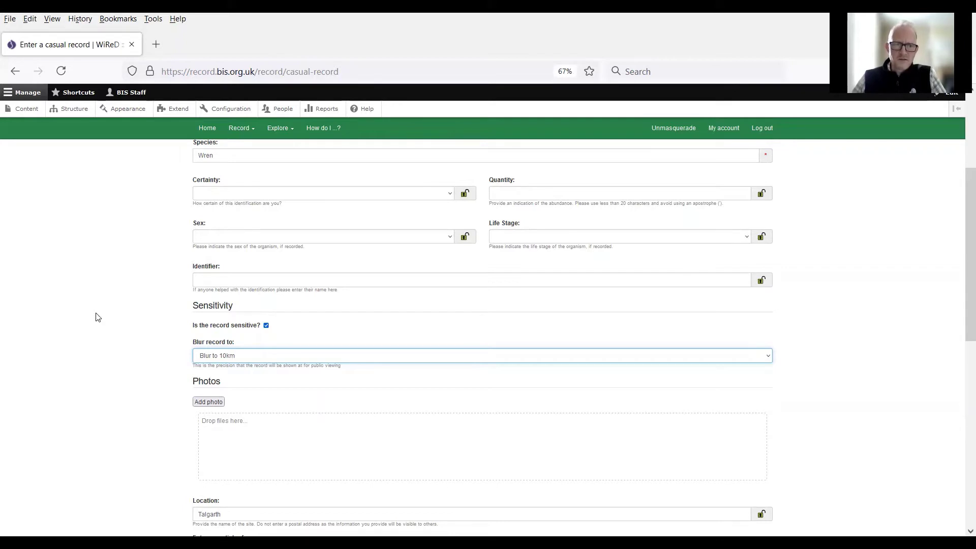
{"action": "left_click", "coordinate": [282, 359]}
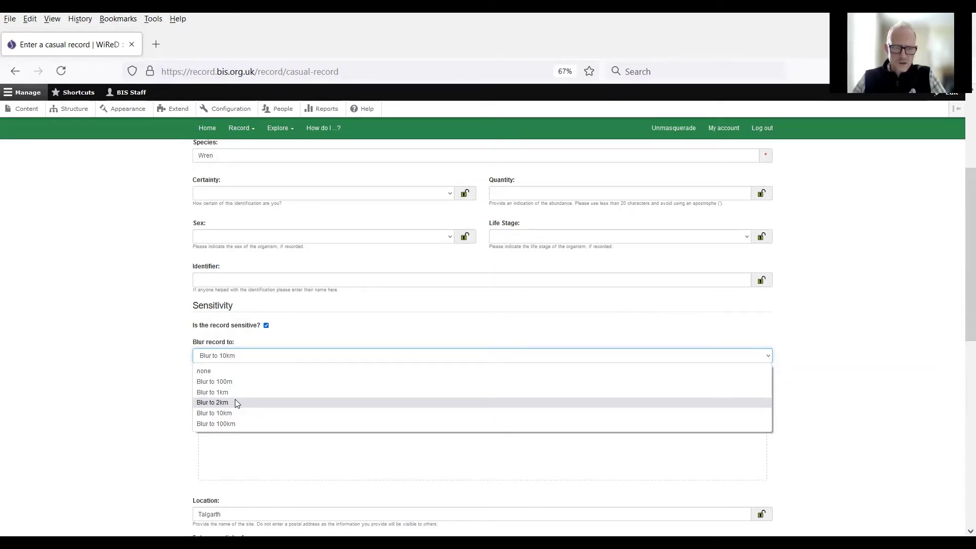
{"action": "left_click", "coordinate": [266, 326]}
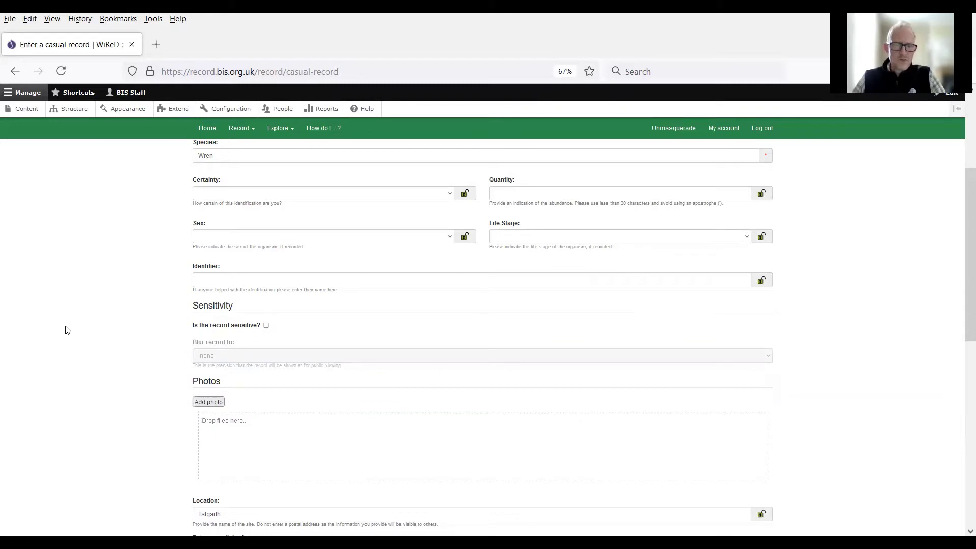
Step: Review the whole casual record form, checking date, recorder, species, location, spatial reference and the optional fields
{"action": "scroll", "coordinate": [66, 332], "scroll_direction": "up", "scroll_amount": 2}
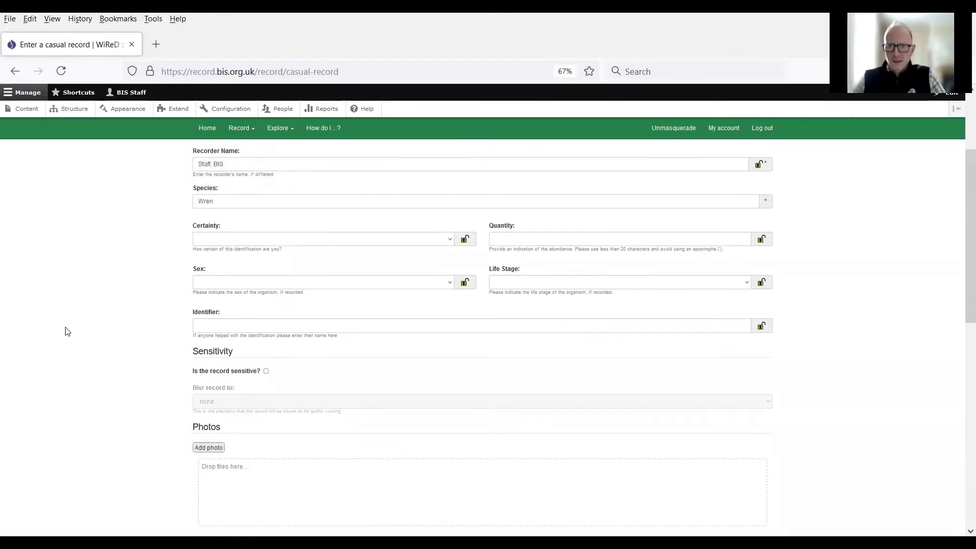
{"action": "scroll", "coordinate": [66, 332], "scroll_direction": "down", "scroll_amount": 10}
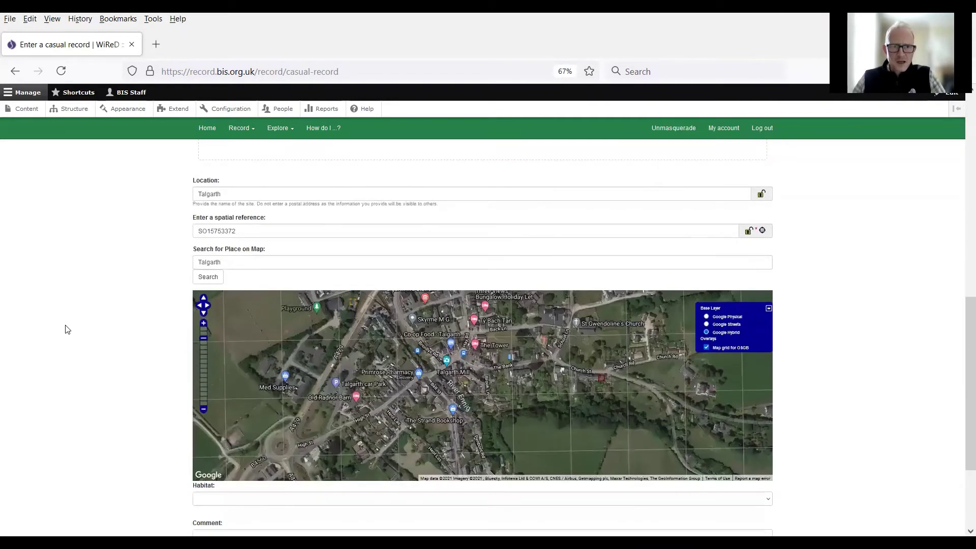
{"action": "scroll", "coordinate": [66, 331], "scroll_direction": "down", "scroll_amount": 4}
{"action": "scroll", "coordinate": [66, 330], "scroll_direction": "up", "scroll_amount": 9}
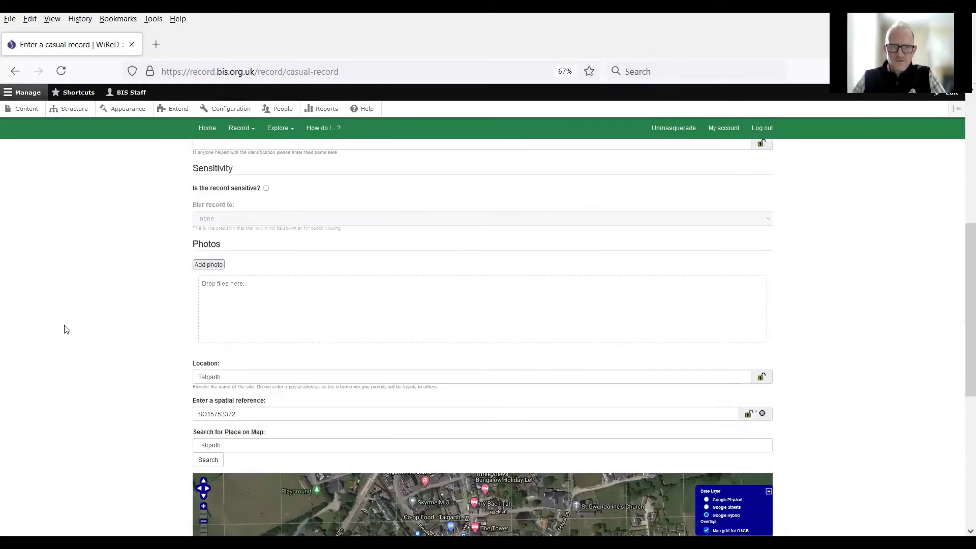
{"action": "scroll", "coordinate": [64, 329], "scroll_direction": "up", "scroll_amount": 9}
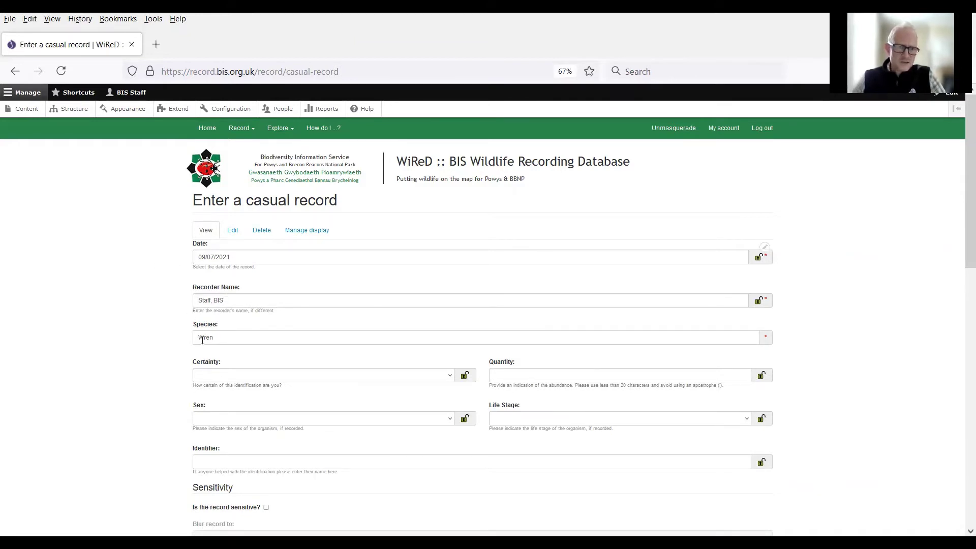
{"action": "scroll", "coordinate": [59, 376], "scroll_direction": "down", "scroll_amount": 8}
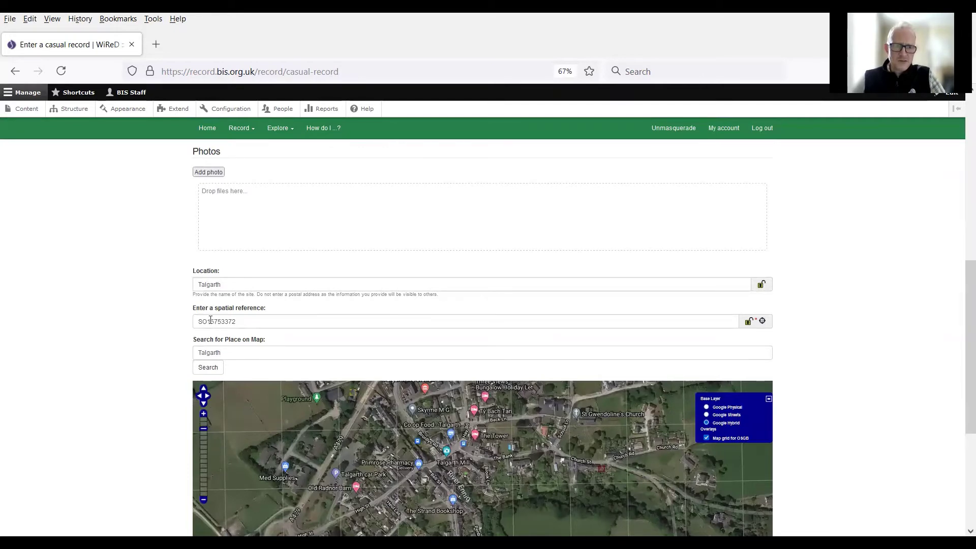
{"action": "scroll", "coordinate": [70, 360], "scroll_direction": "up", "scroll_amount": 5}
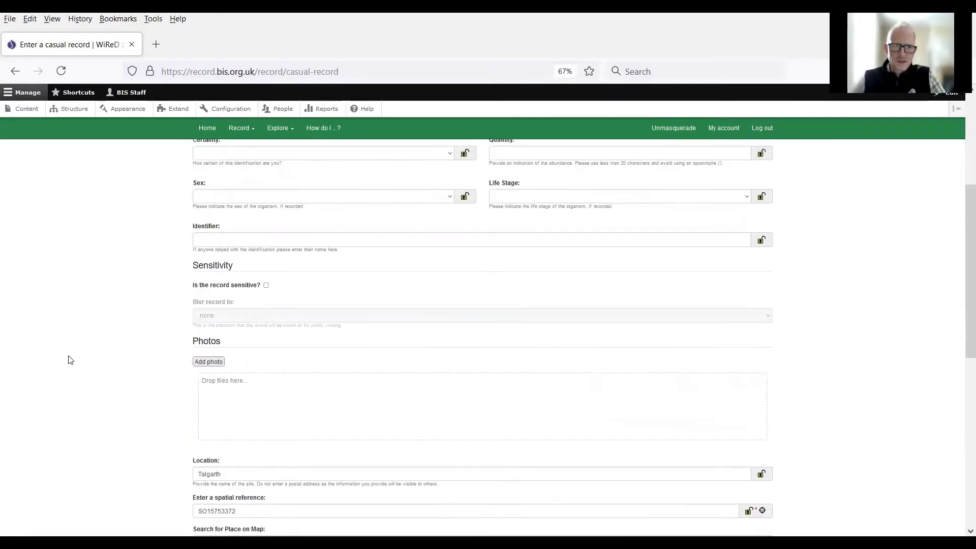
{"action": "scroll", "coordinate": [70, 360], "scroll_direction": "up", "scroll_amount": 6}
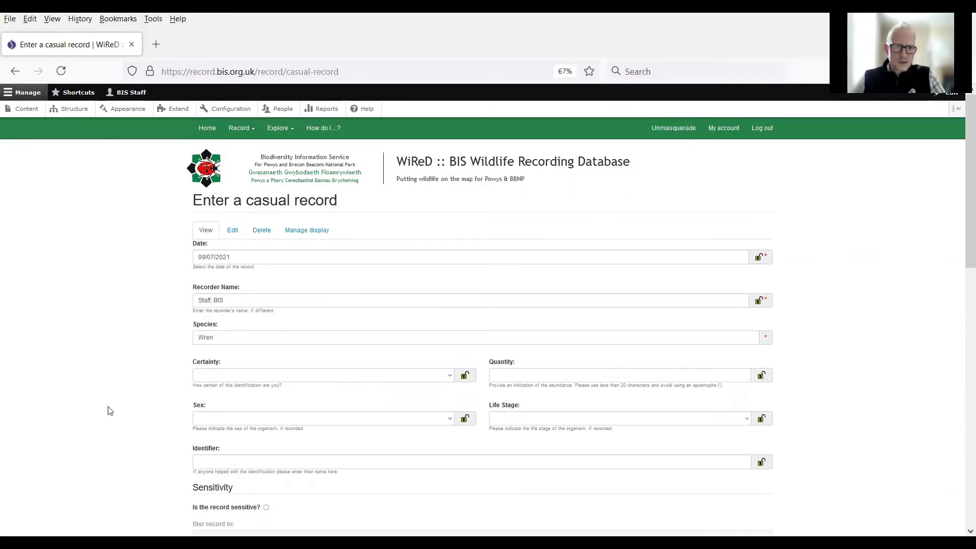
{"action": "scroll", "coordinate": [108, 409], "scroll_direction": "down", "scroll_amount": 6}
{"action": "scroll", "coordinate": [195, 361], "scroll_direction": "up", "scroll_amount": 6}
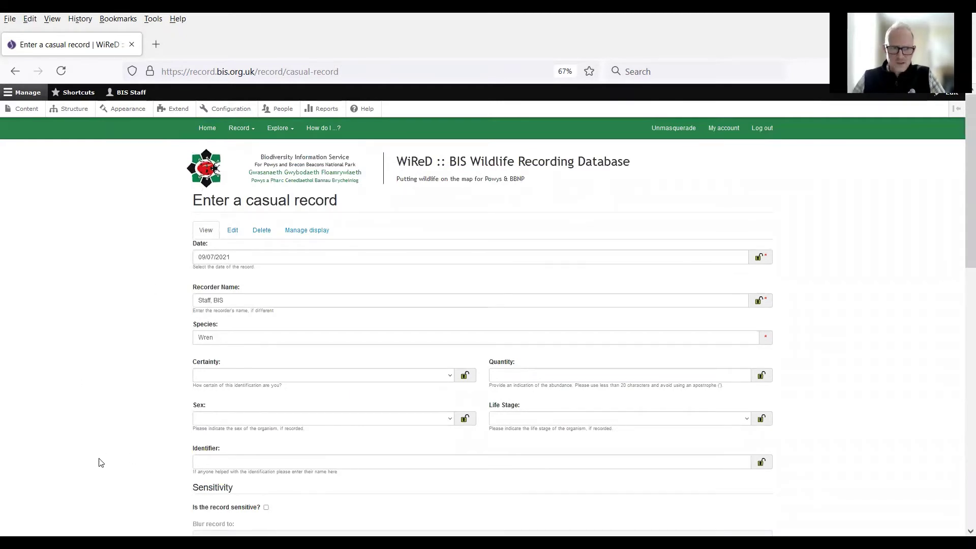
{"action": "scroll", "coordinate": [98, 459], "scroll_direction": "down", "scroll_amount": 10}
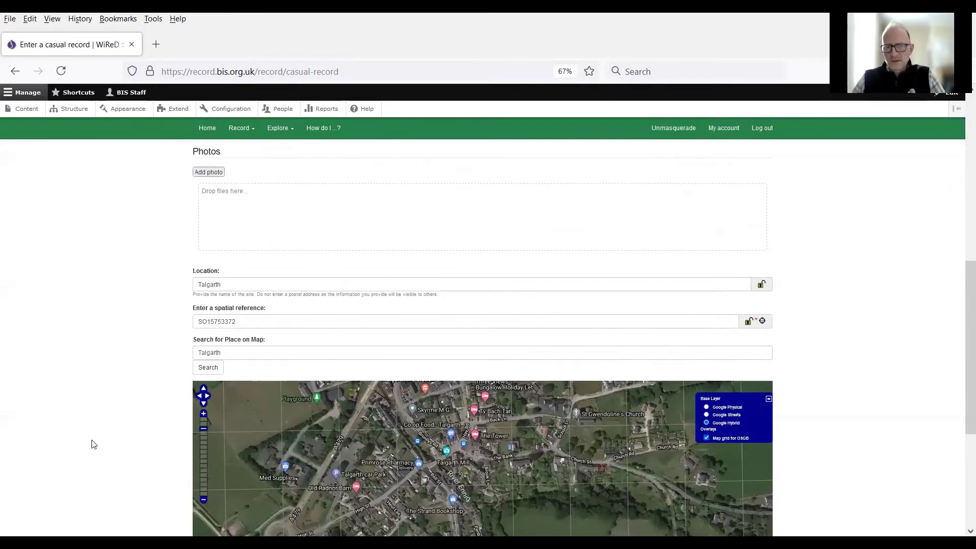
{"action": "scroll", "coordinate": [92, 448], "scroll_direction": "down", "scroll_amount": 3}
{"action": "scroll", "coordinate": [89, 444], "scroll_direction": "down", "scroll_amount": 2}
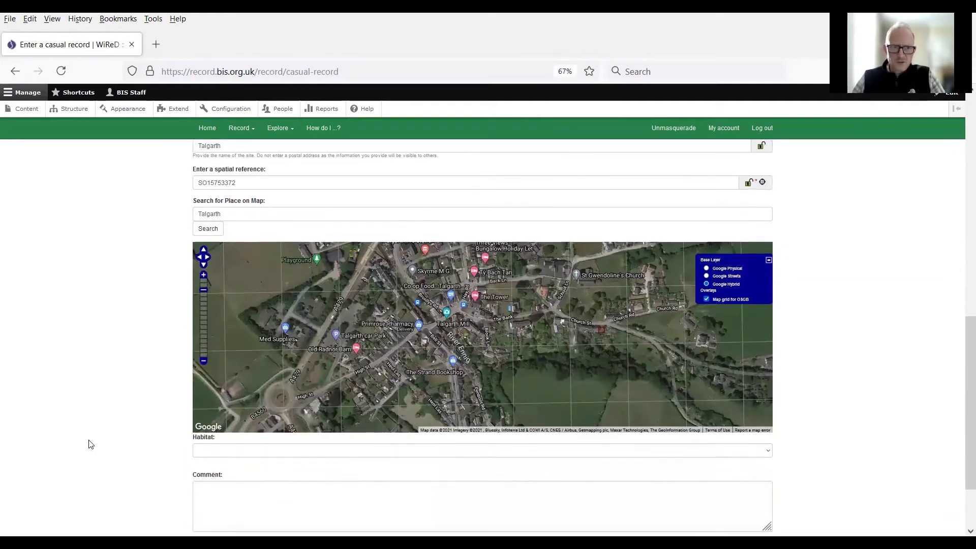
Step: Submit the completed Wren record for Talgarth
{"action": "scroll", "coordinate": [80, 436], "scroll_direction": "up", "scroll_amount": 11}
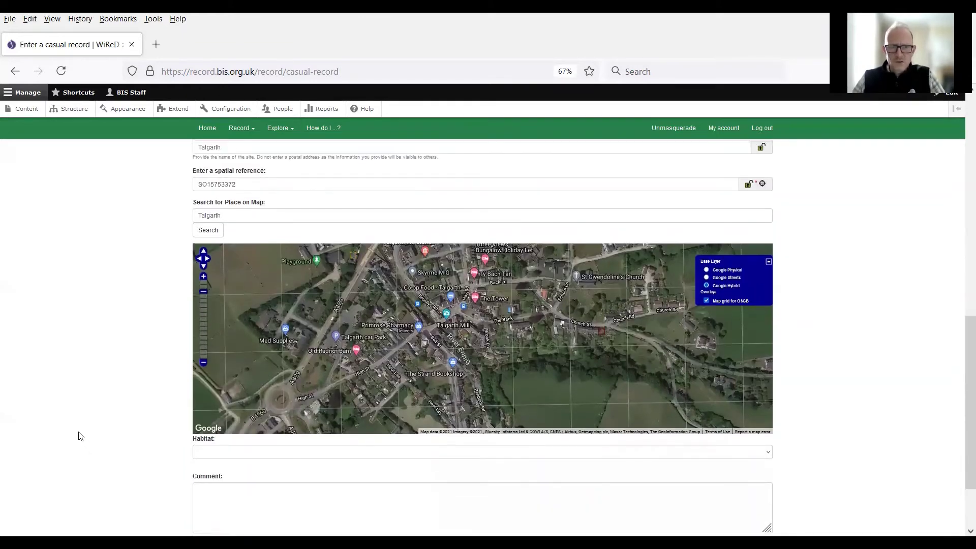
{"action": "scroll", "coordinate": [79, 437], "scroll_direction": "up", "scroll_amount": 4}
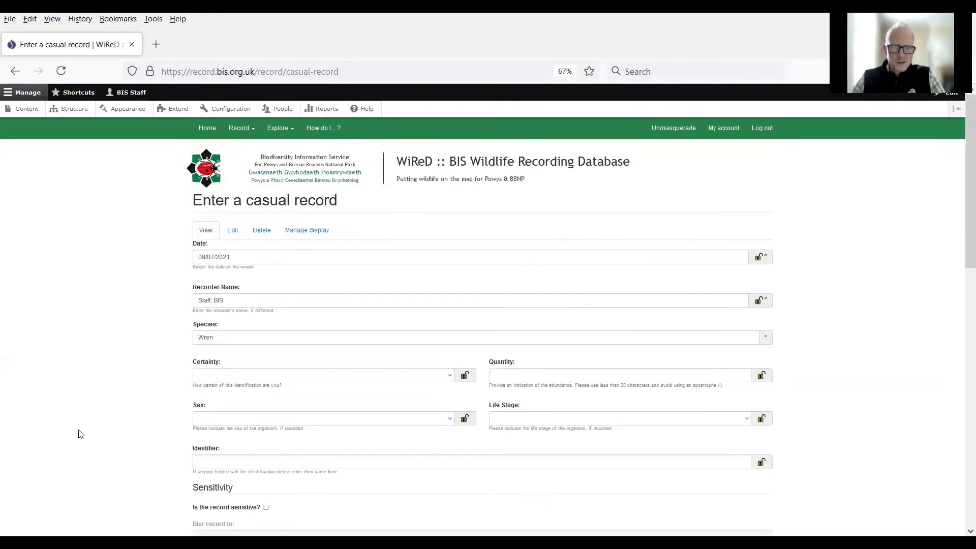
{"action": "scroll", "coordinate": [79, 433], "scroll_direction": "down", "scroll_amount": 14}
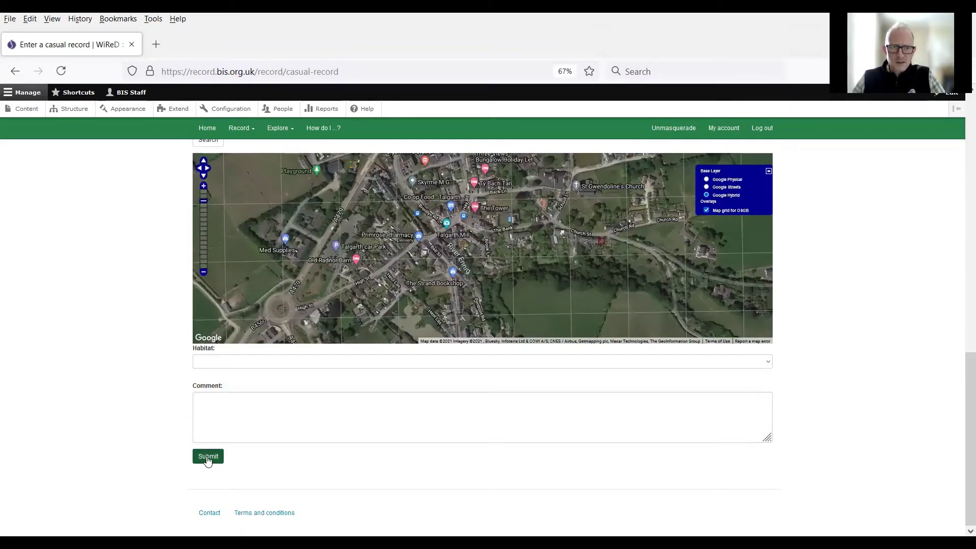
{"action": "left_click", "coordinate": [207, 461]}
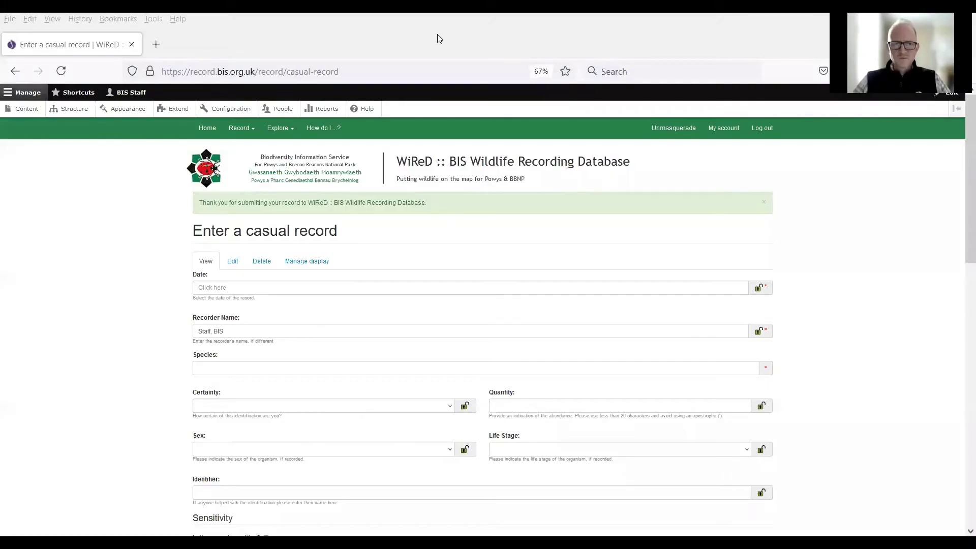
Step: Open My records (quick), leaving the entry form, and examine the map and records table for the submitted Wren record
{"action": "left_click", "coordinate": [291, 131]}
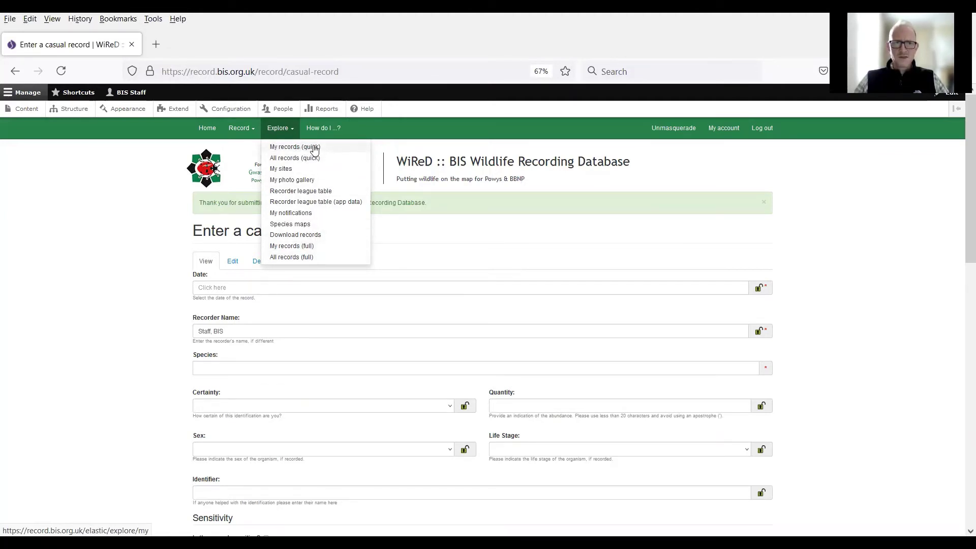
{"action": "left_click", "coordinate": [288, 150]}
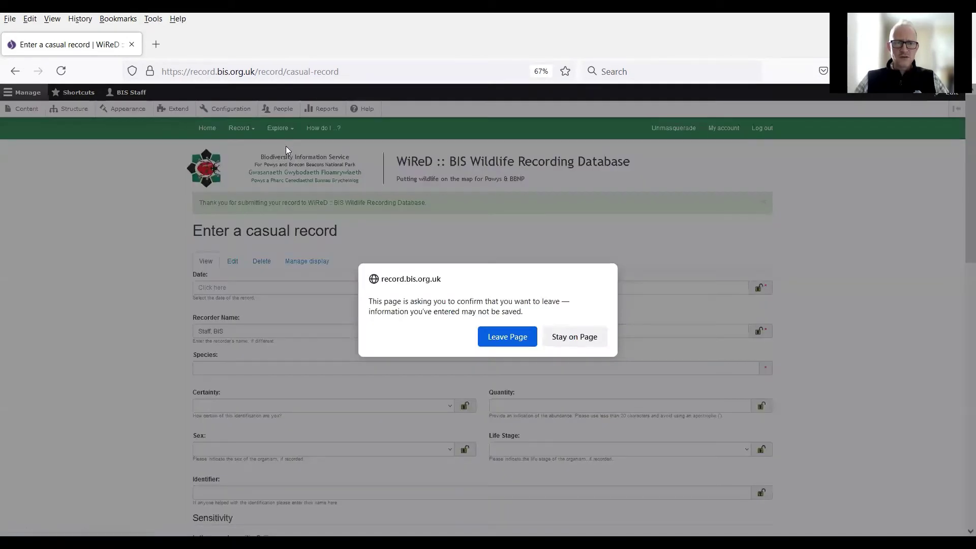
{"action": "left_click", "coordinate": [505, 336]}
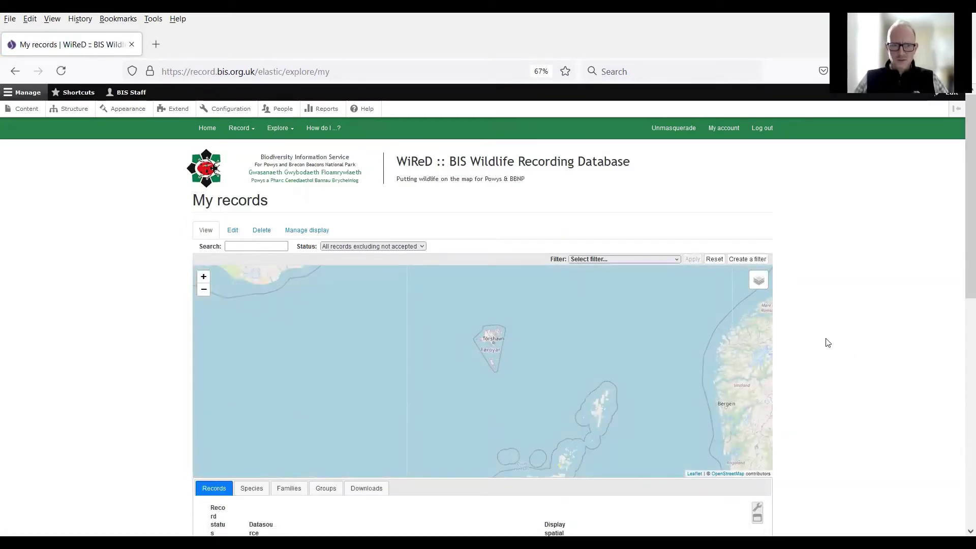
{"action": "scroll", "coordinate": [828, 344], "scroll_direction": "down", "scroll_amount": 3}
{"action": "scroll", "coordinate": [826, 341], "scroll_direction": "down", "scroll_amount": 5}
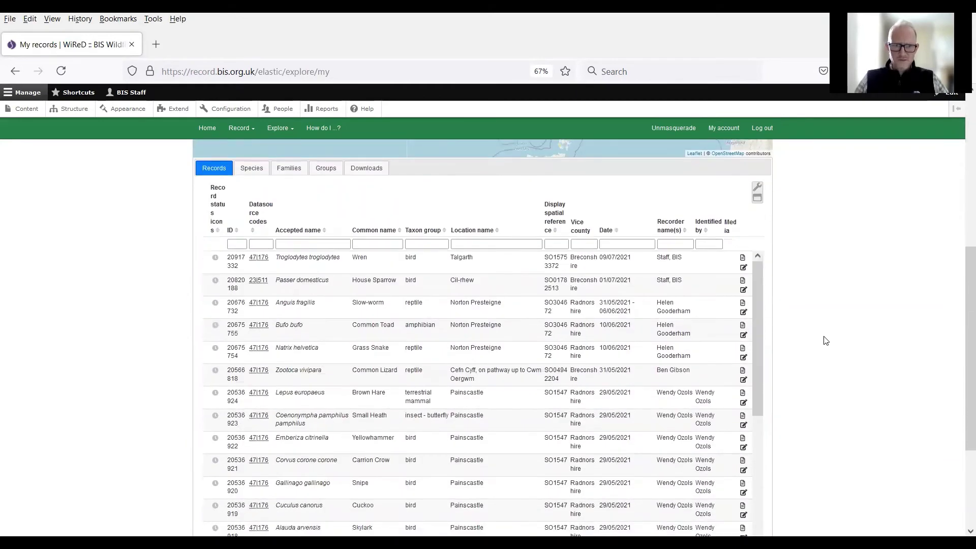
{"action": "scroll", "coordinate": [824, 339], "scroll_direction": "up", "scroll_amount": 5}
{"action": "scroll", "coordinate": [824, 339], "scroll_direction": "up", "scroll_amount": 3}
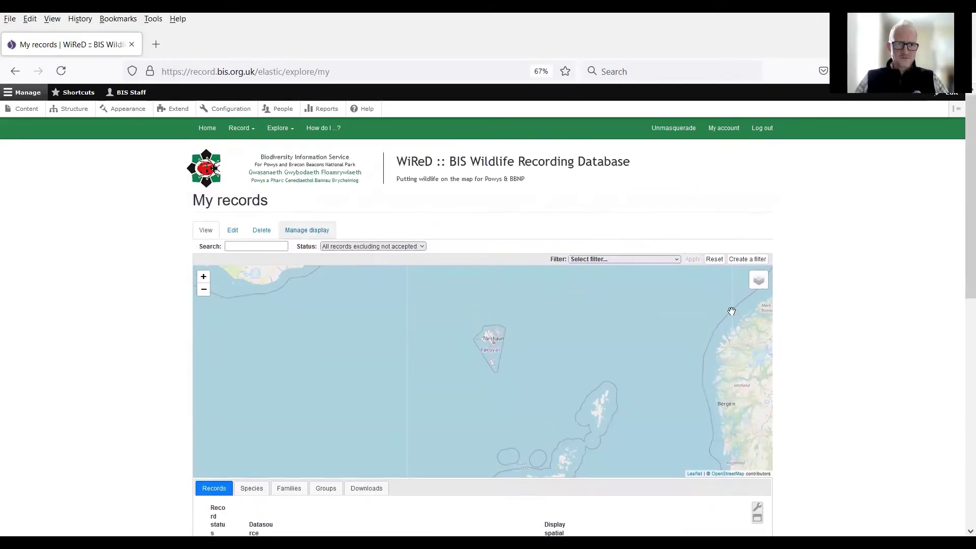
{"action": "scroll", "coordinate": [855, 337], "scroll_direction": "down", "scroll_amount": 10}
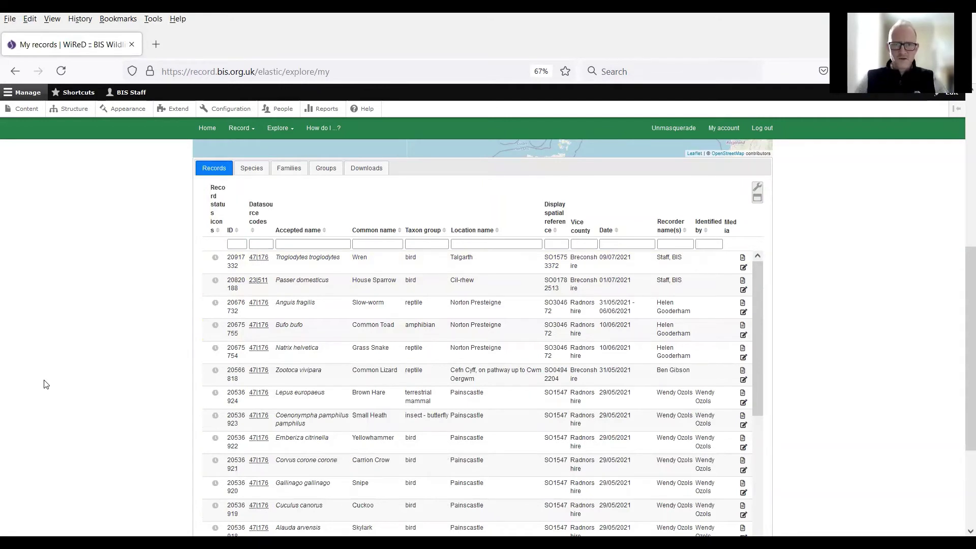
{"action": "scroll", "coordinate": [46, 383], "scroll_direction": "up", "scroll_amount": 6}
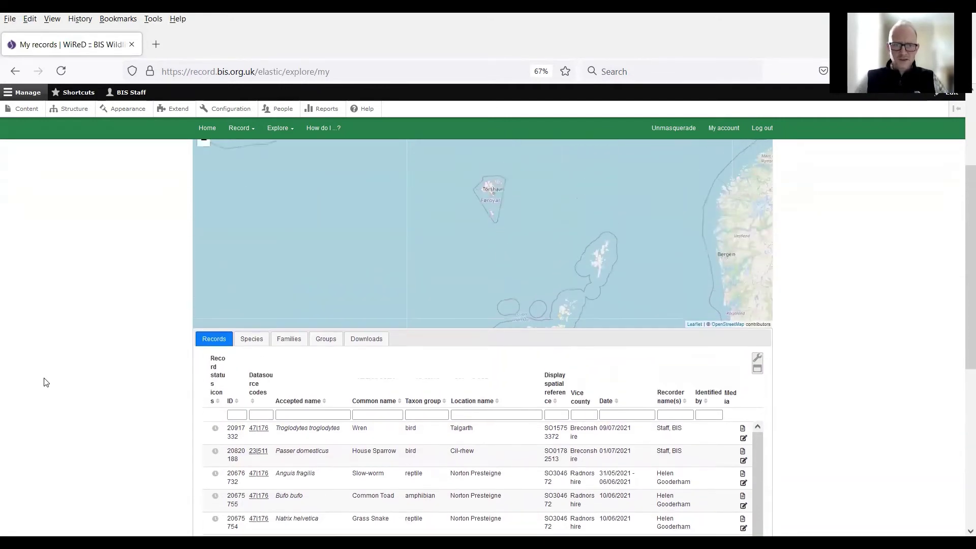
Step: Open All records (quick) and examine the table of records submitted by all recorders, including their photos
{"action": "left_click", "coordinate": [293, 128]}
{"action": "left_click", "coordinate": [295, 160]}
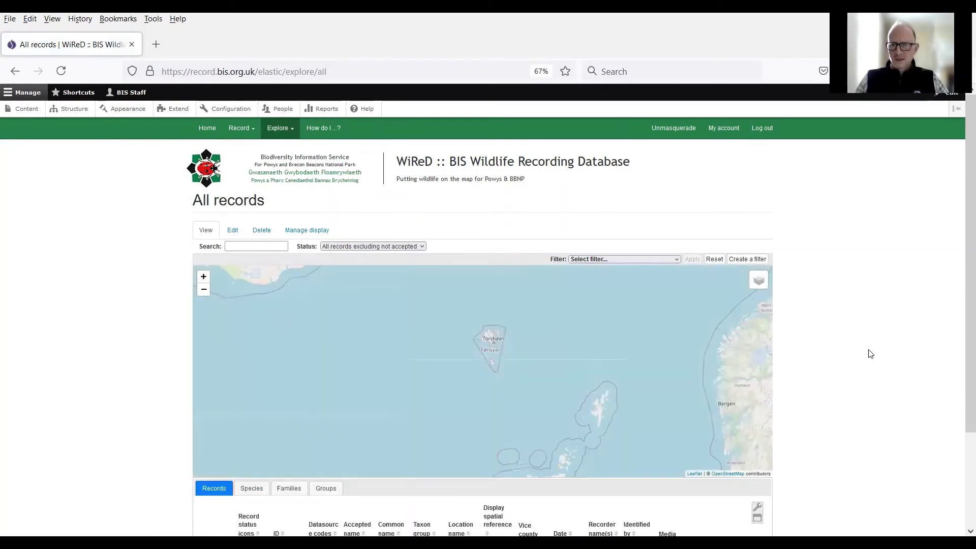
{"action": "scroll", "coordinate": [871, 354], "scroll_direction": "down", "scroll_amount": 5}
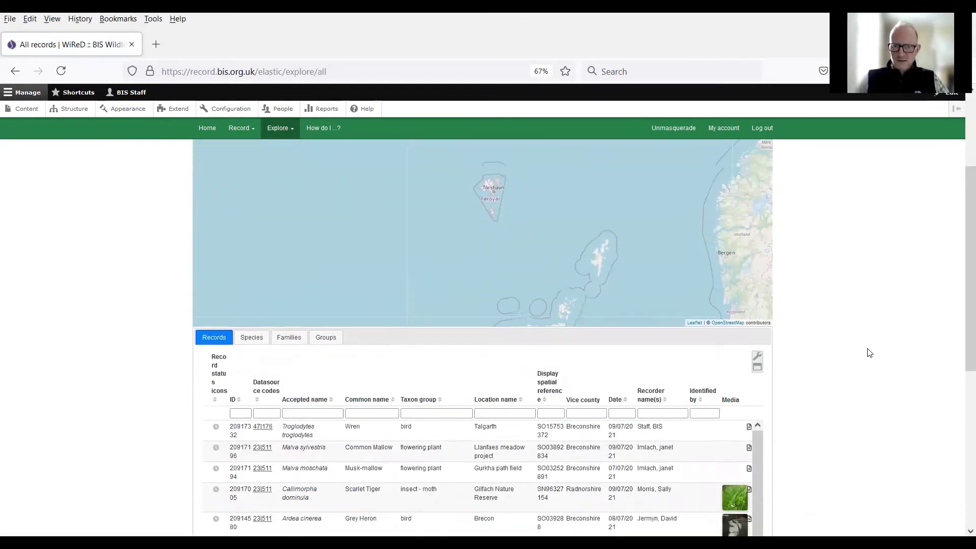
{"action": "scroll", "coordinate": [870, 353], "scroll_direction": "down", "scroll_amount": 6}
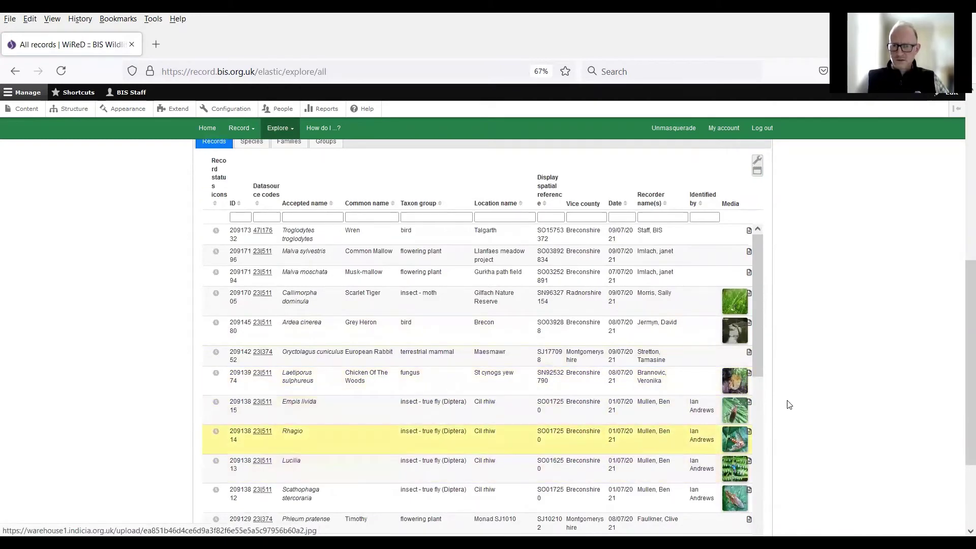
{"action": "scroll", "coordinate": [793, 409], "scroll_direction": "down", "scroll_amount": 4}
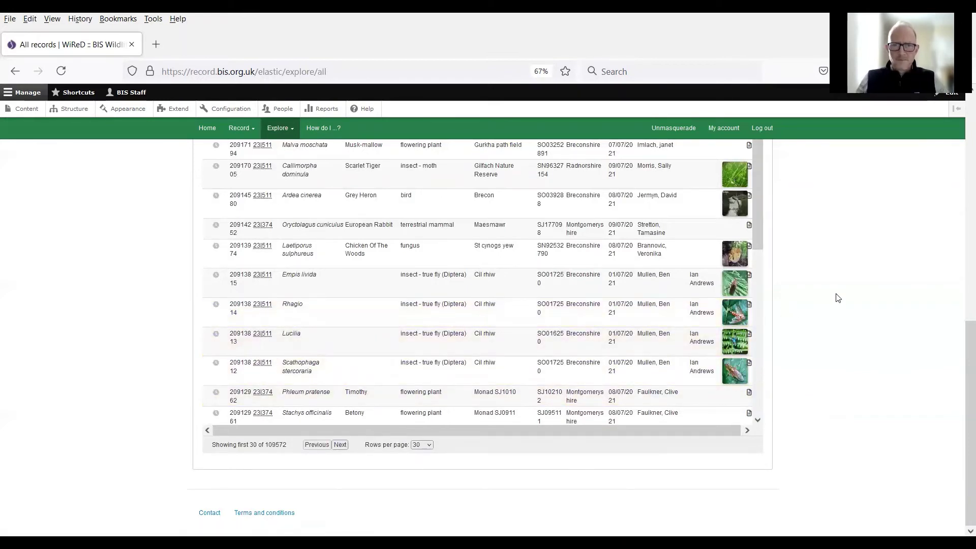
{"action": "scroll", "coordinate": [837, 297], "scroll_direction": "up", "scroll_amount": 1}
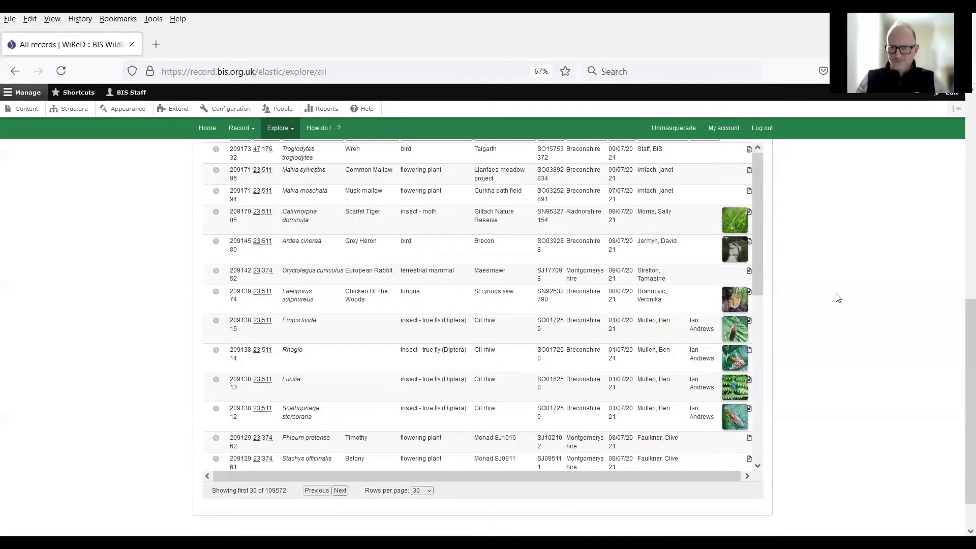
Step: Open the form for entering a list of records and set its date to 09/07/2021
{"action": "scroll", "coordinate": [838, 296], "scroll_direction": "down", "scroll_amount": 1}
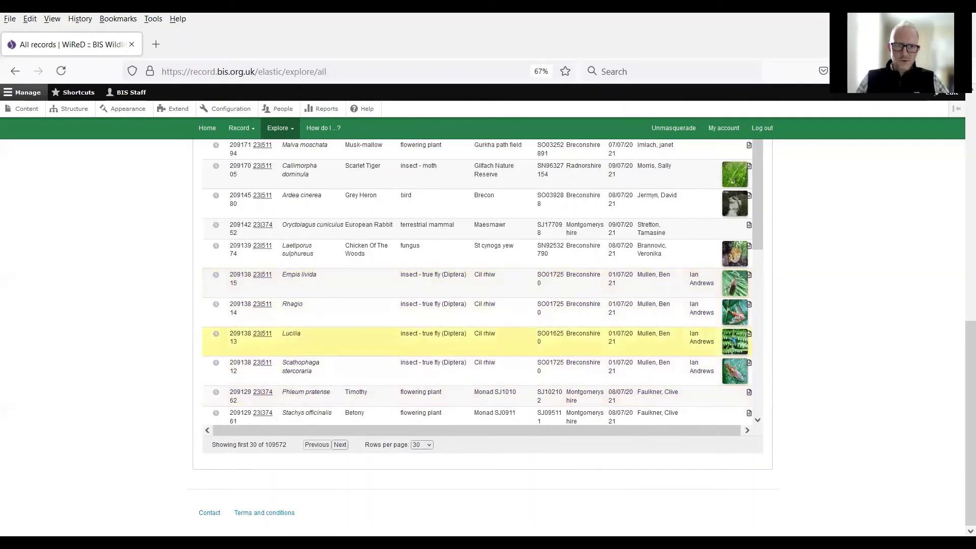
{"action": "scroll", "coordinate": [874, 419], "scroll_direction": "up", "scroll_amount": 5}
{"action": "scroll", "coordinate": [875, 421], "scroll_direction": "up", "scroll_amount": 5}
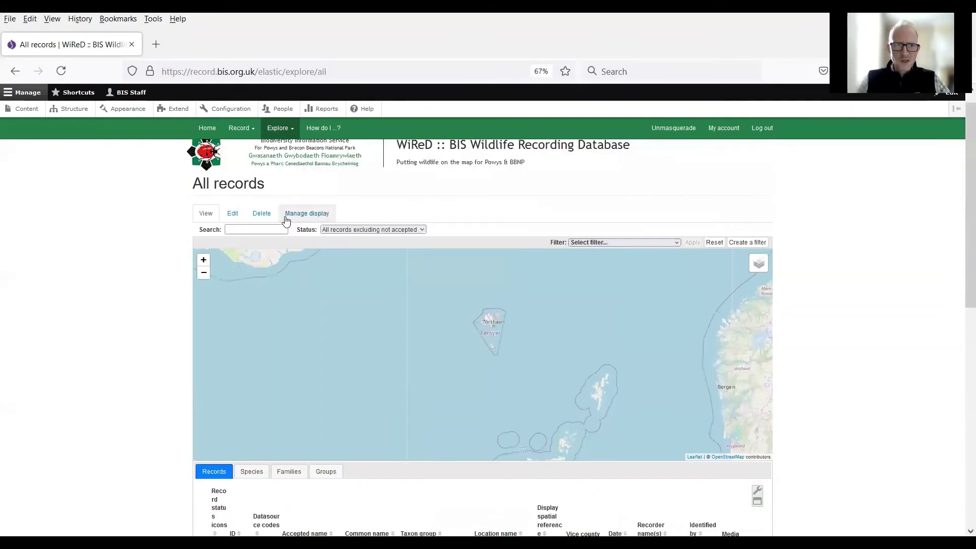
{"action": "left_click", "coordinate": [253, 130]}
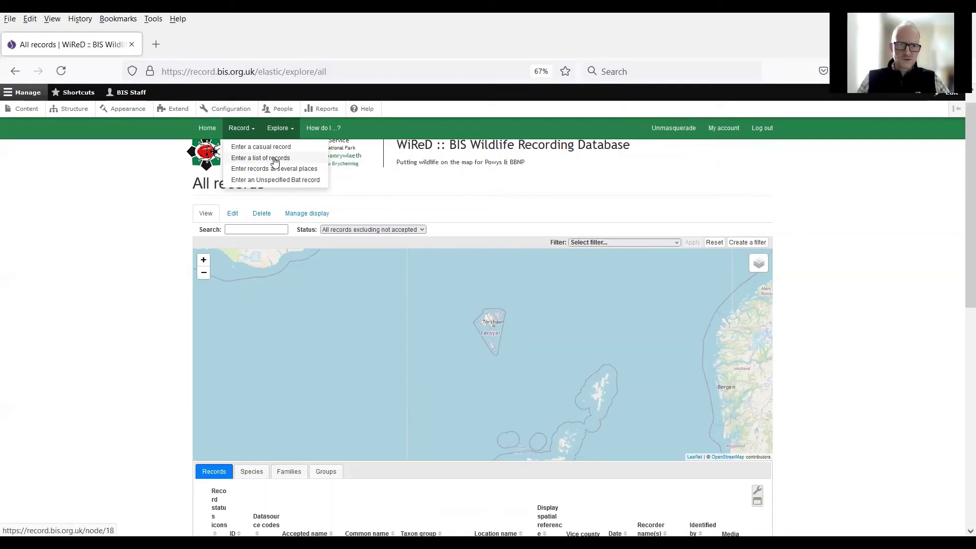
{"action": "left_click", "coordinate": [275, 158]}
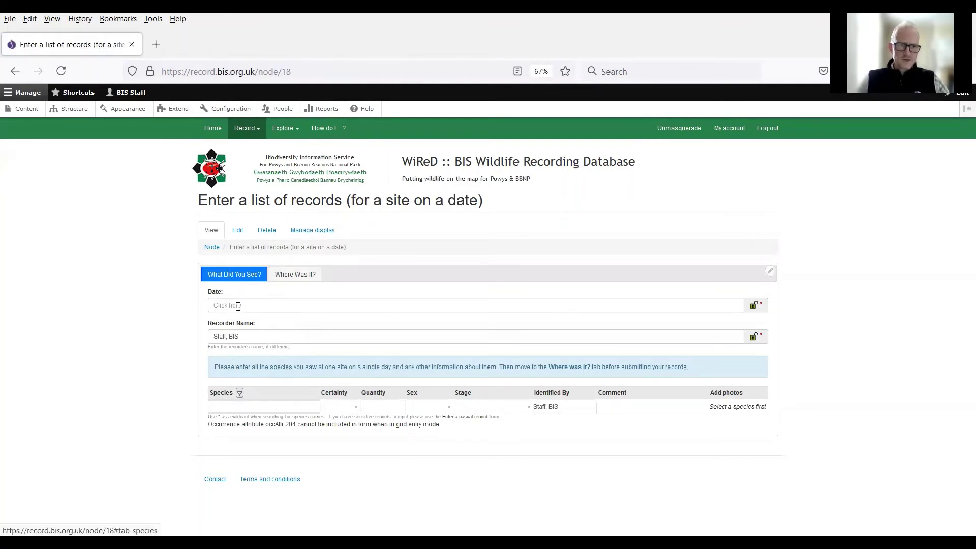
{"action": "left_click", "coordinate": [241, 306]}
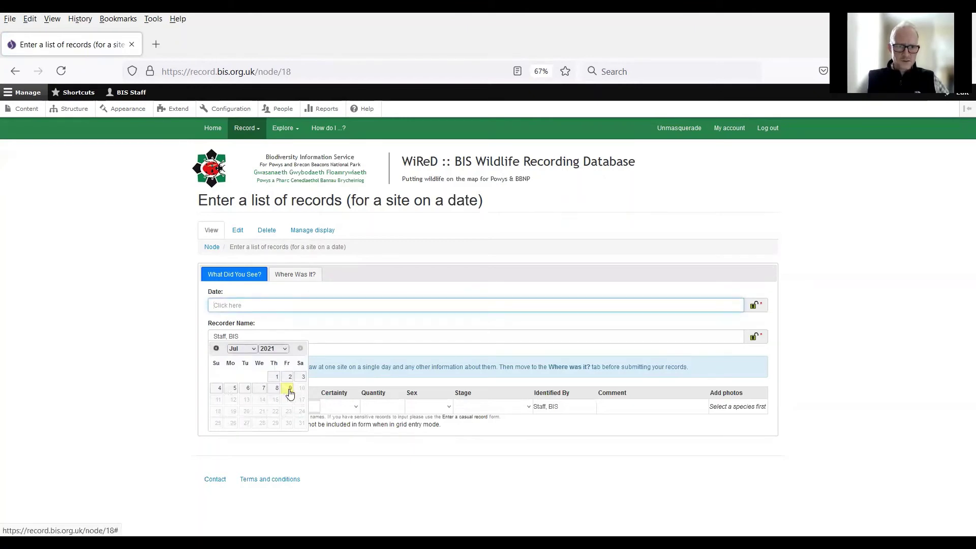
{"action": "left_click", "coordinate": [289, 389]}
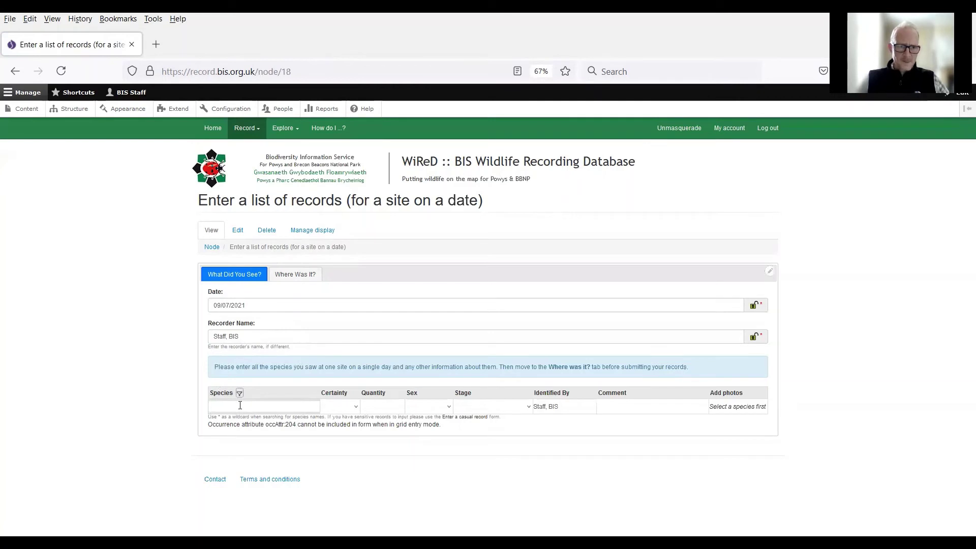
Step: Add the birds Blackbird (Turdus merula) and Robin (Erithacus rubecula) to the species list
{"action": "left_click", "coordinate": [240, 406]}
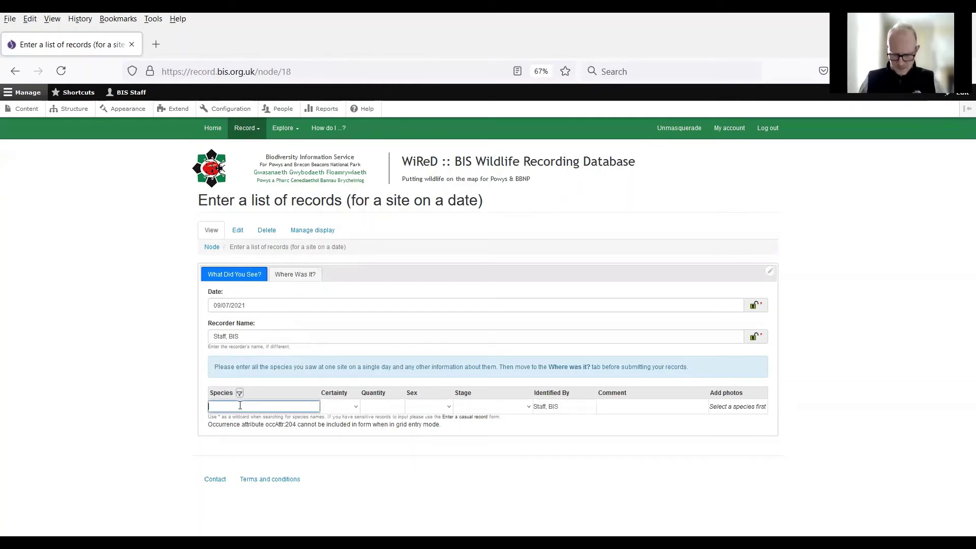
{"action": "type", "text": "Blackbird"}
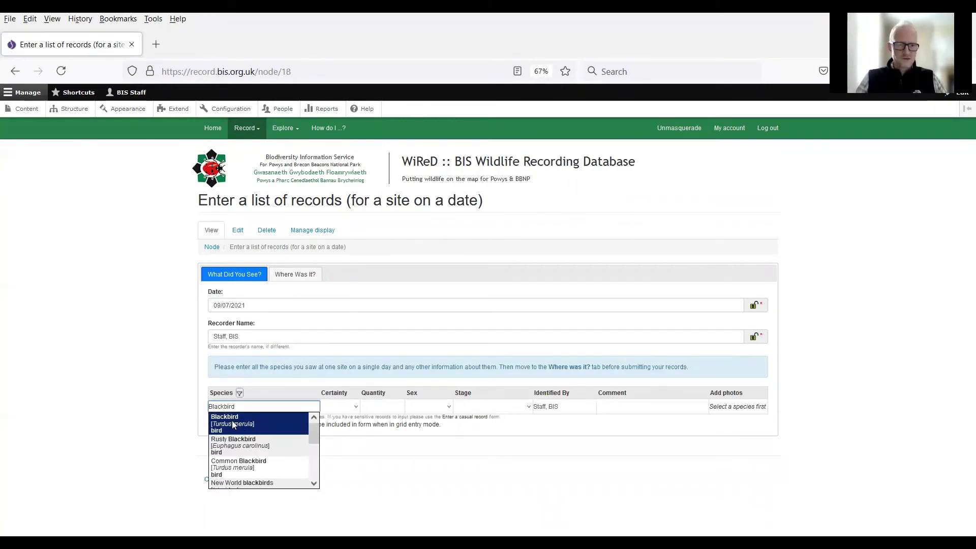
{"action": "left_click", "coordinate": [233, 424]}
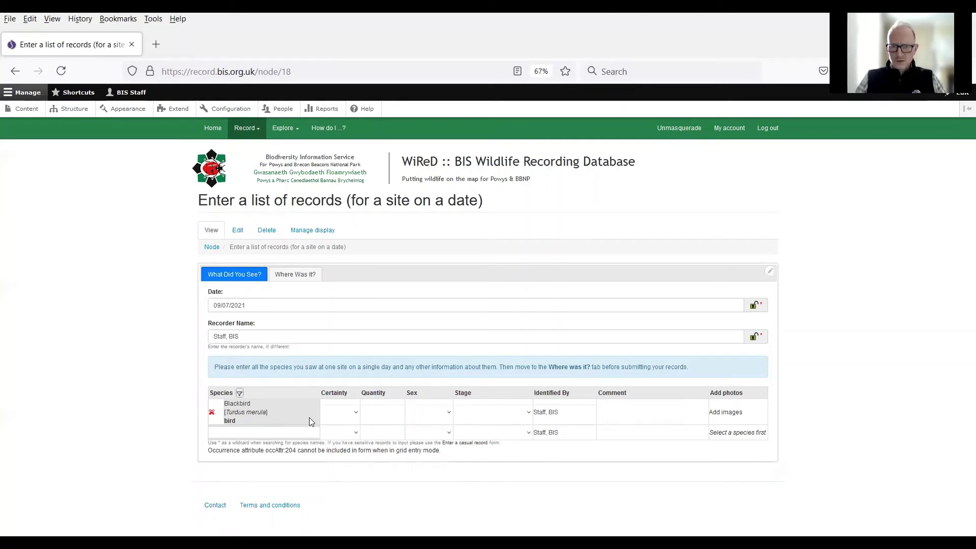
{"action": "left_click", "coordinate": [254, 432]}
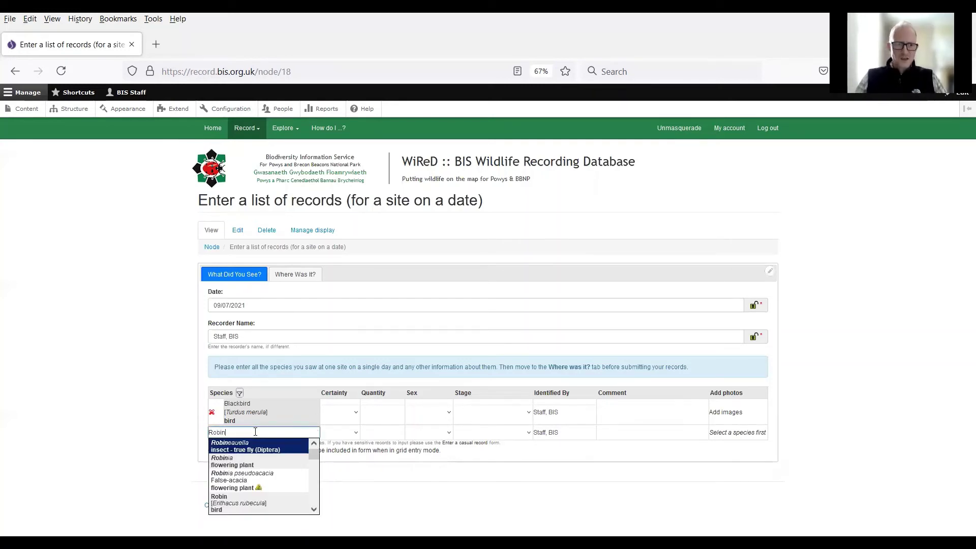
{"action": "left_click", "coordinate": [234, 505]}
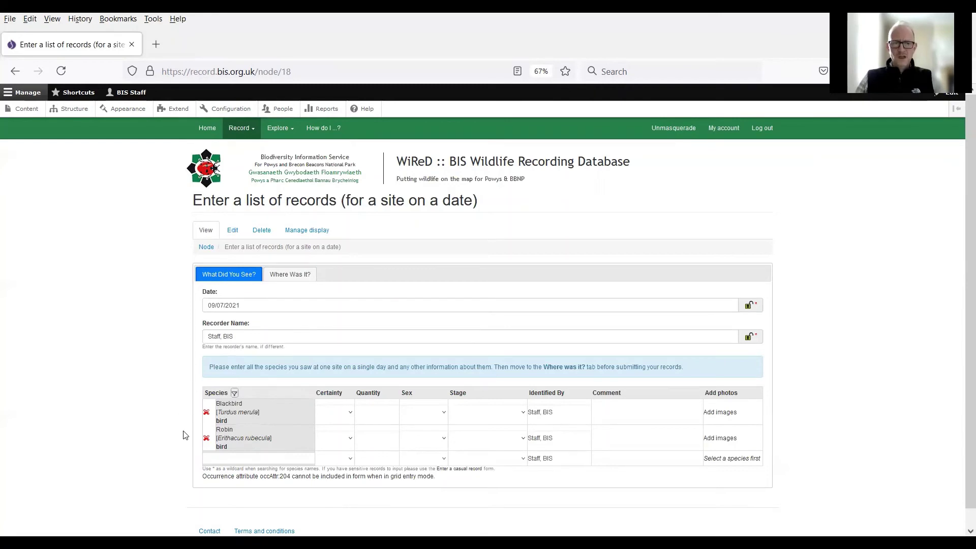
{"action": "scroll", "coordinate": [117, 384], "scroll_direction": "down", "scroll_amount": 1}
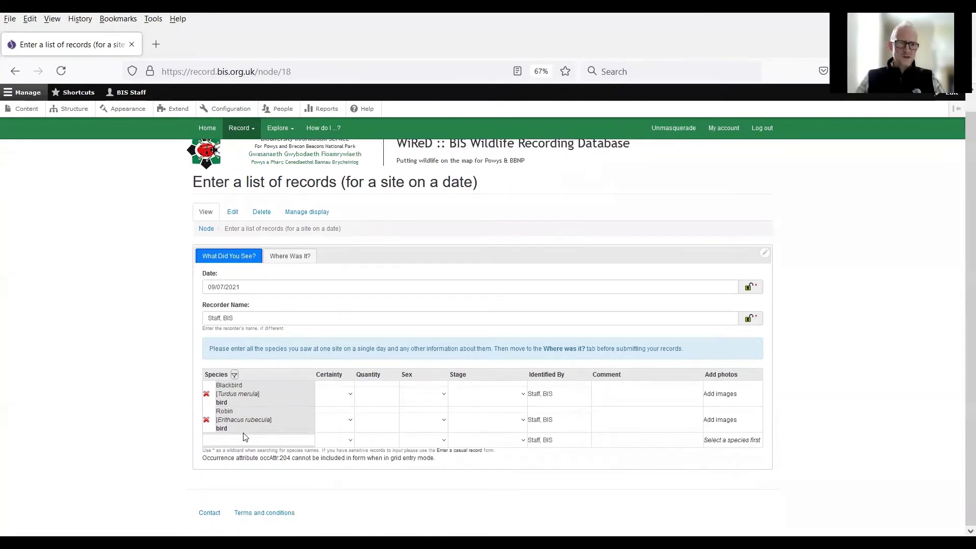
Step: Set the location of the species list to Talgarth in the site details
{"action": "left_click", "coordinate": [295, 257]}
{"action": "left_click", "coordinate": [243, 287]}
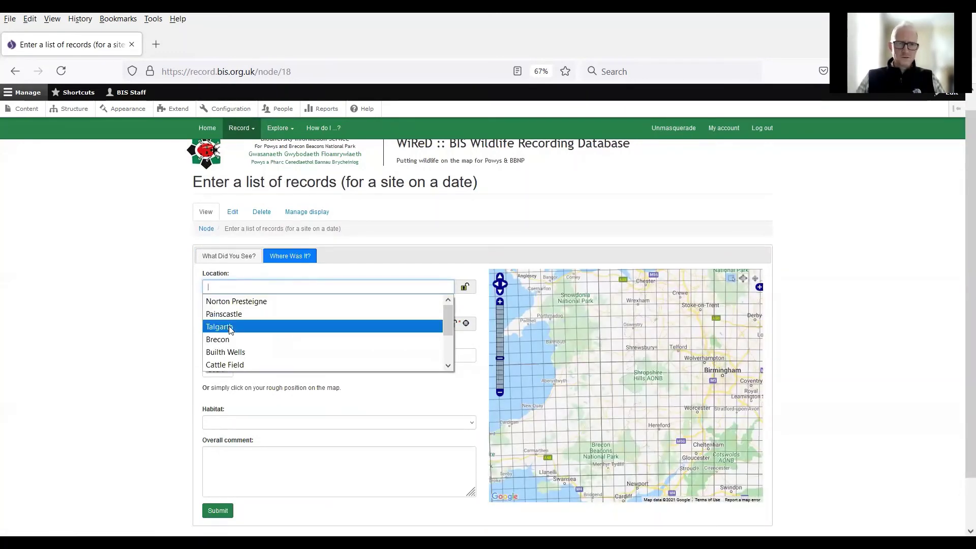
{"action": "left_click", "coordinate": [231, 328]}
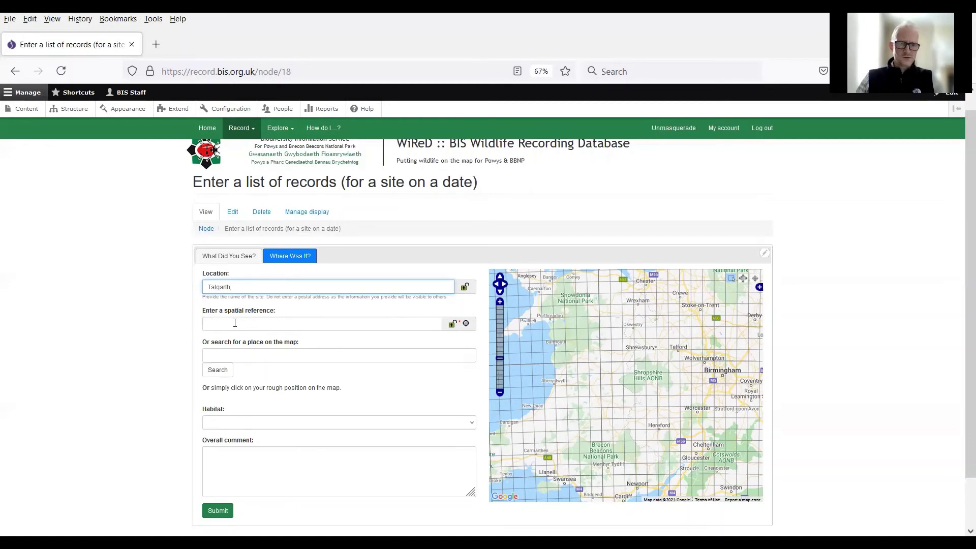
Step: Search the map for Talgarth and select the 100 m square SO157338 at St Gwendoline's Church as the spatial reference
{"action": "left_click", "coordinate": [234, 323]}
{"action": "left_click", "coordinate": [235, 324]}
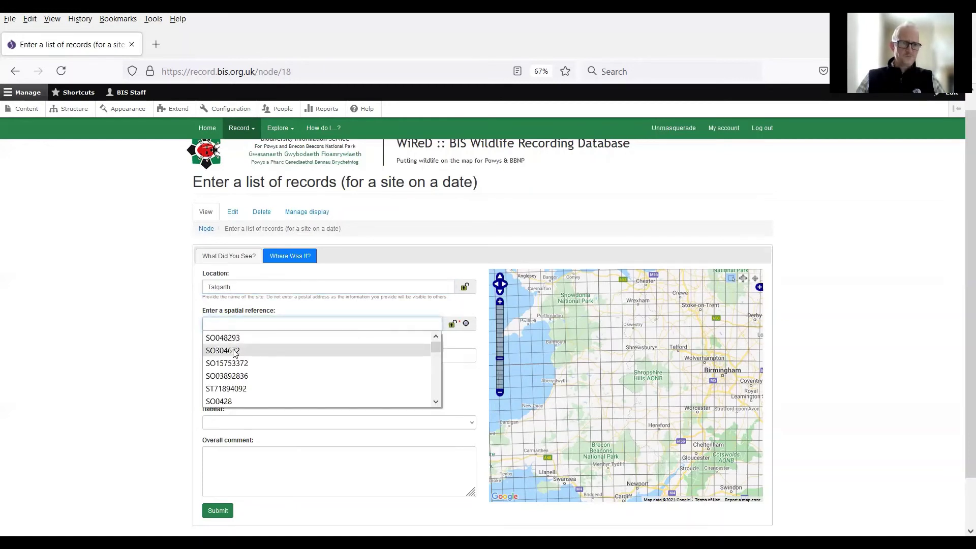
{"action": "left_click", "coordinate": [227, 324]}
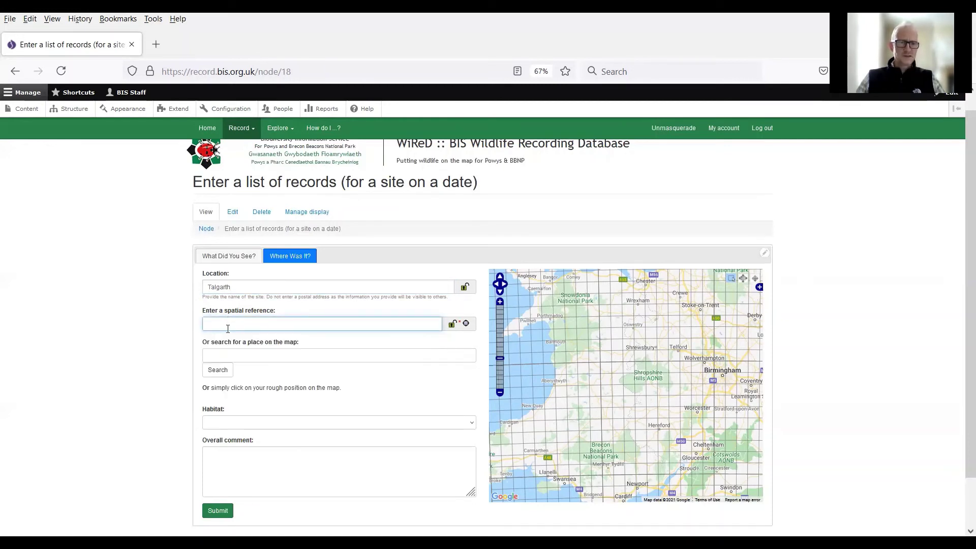
{"action": "left_click", "coordinate": [240, 354]}
{"action": "type", "text": "Talg"}
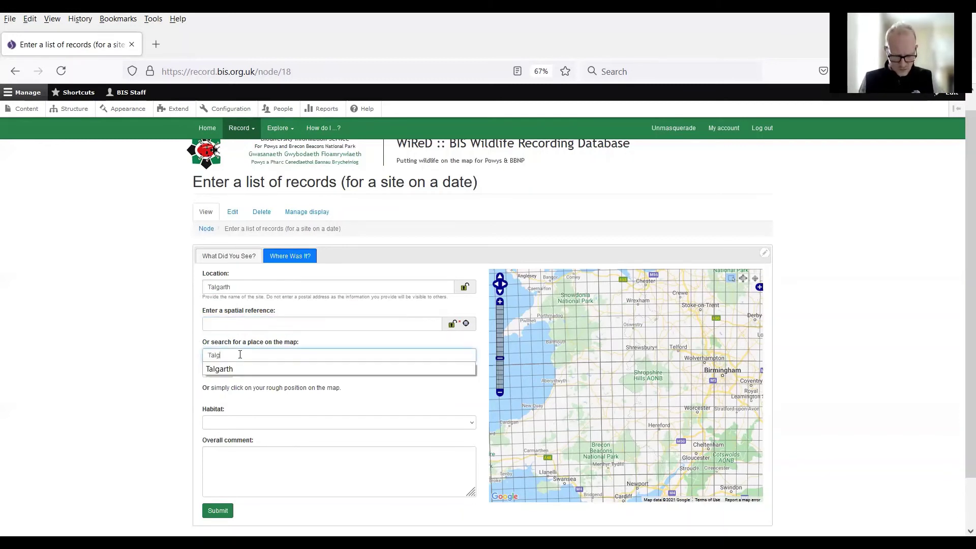
{"action": "type", "text": "arth"}
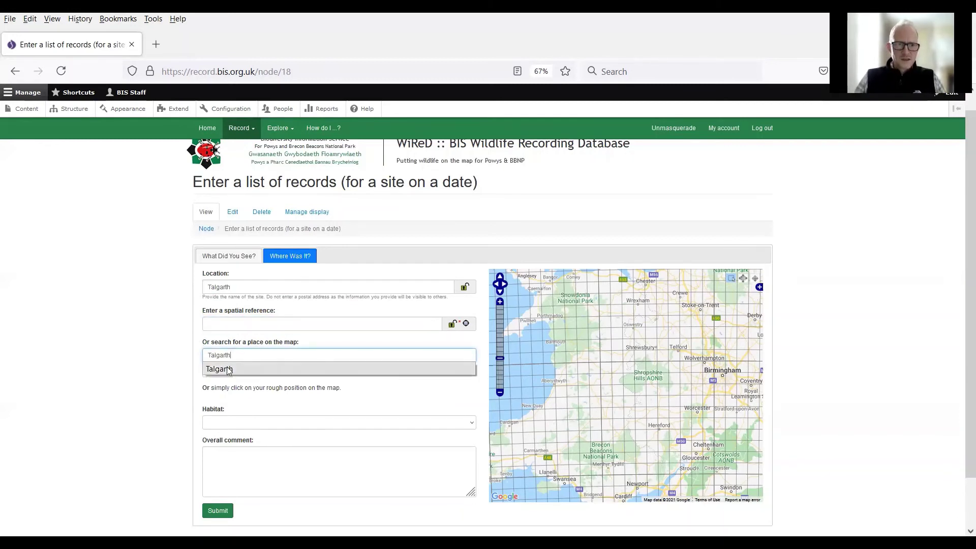
{"action": "left_click", "coordinate": [228, 369]}
{"action": "left_click", "coordinate": [229, 371]}
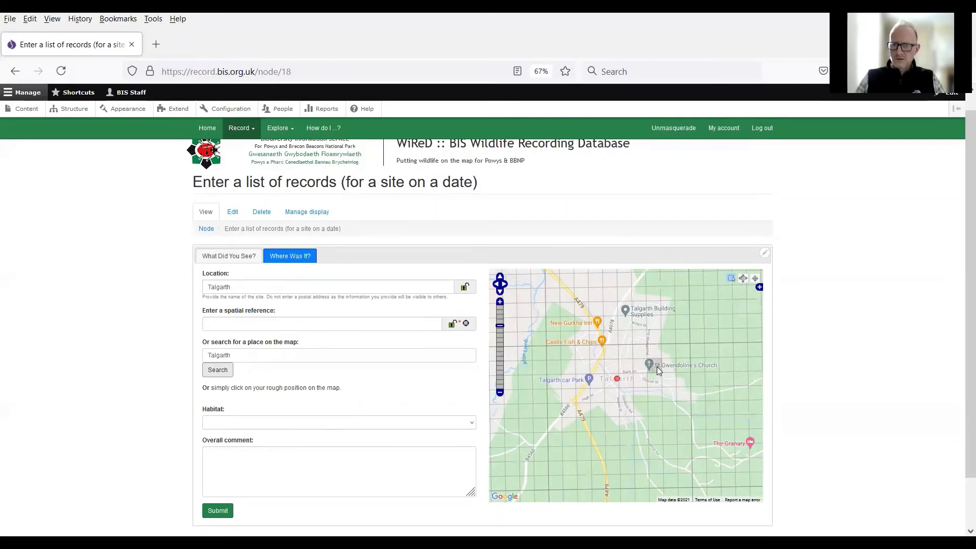
{"action": "left_click", "coordinate": [656, 367]}
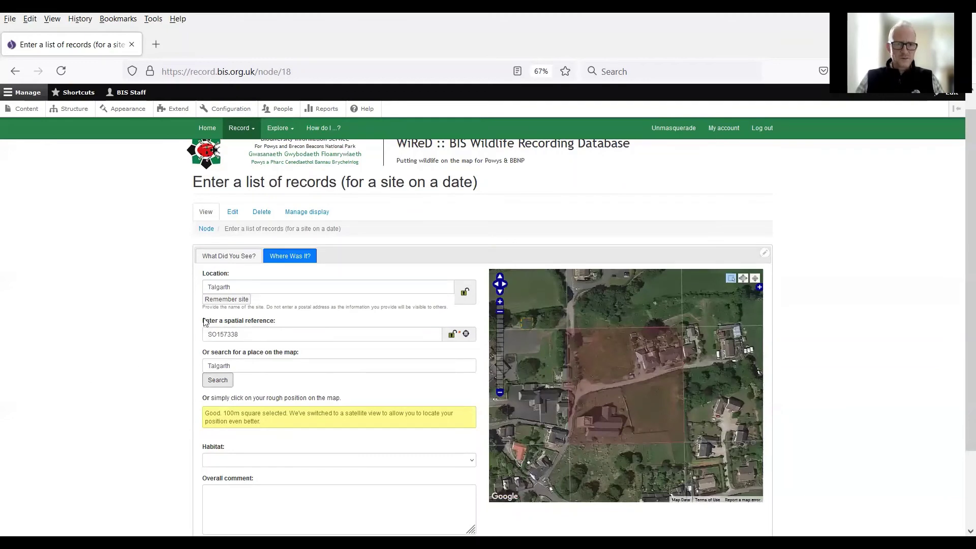
Step: Review the location details and submit the Blackbird and Robin list, leaving habitat and overall comment blank
{"action": "scroll", "coordinate": [119, 381], "scroll_direction": "down", "scroll_amount": 3}
{"action": "scroll", "coordinate": [118, 380], "scroll_direction": "down", "scroll_amount": 1}
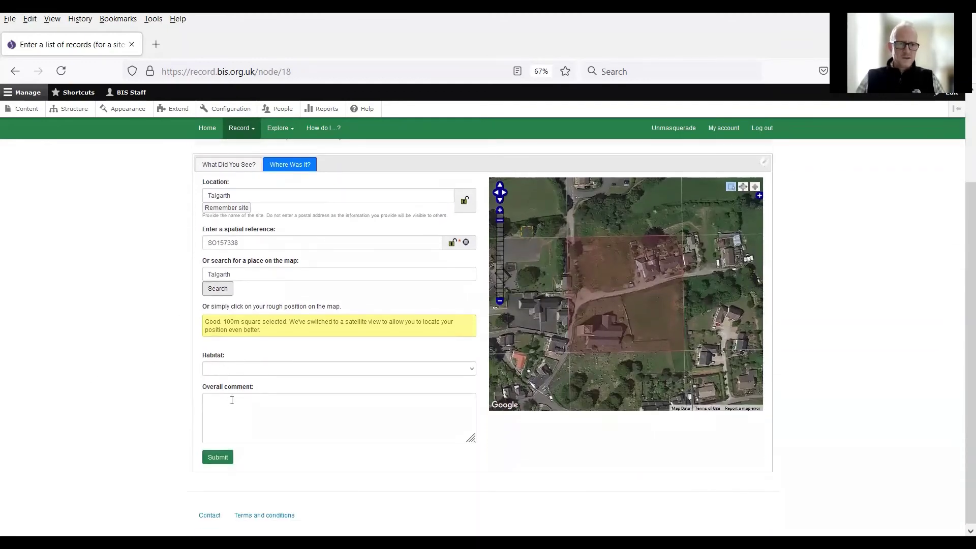
{"action": "scroll", "coordinate": [124, 387], "scroll_direction": "up", "scroll_amount": 4}
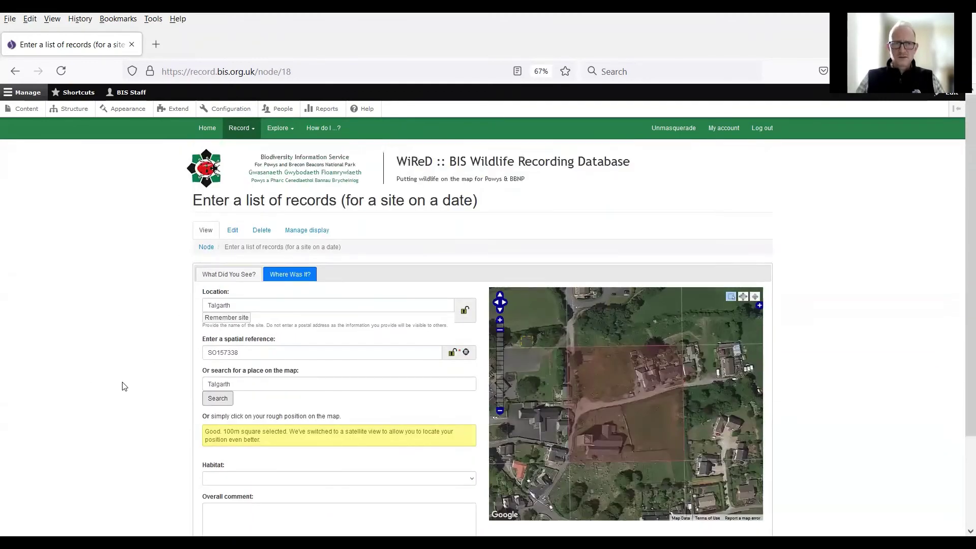
{"action": "scroll", "coordinate": [124, 386], "scroll_direction": "down", "scroll_amount": 4}
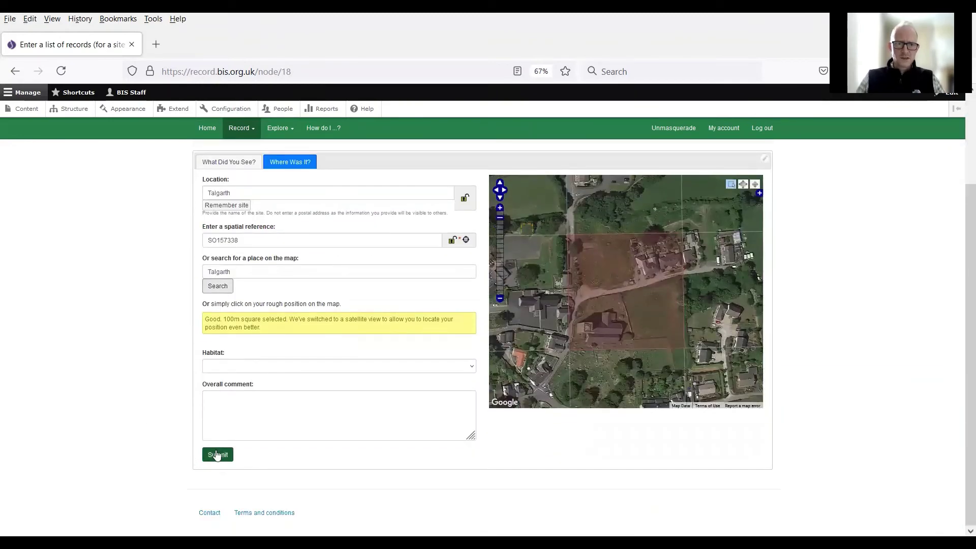
{"action": "left_click", "coordinate": [216, 455]}
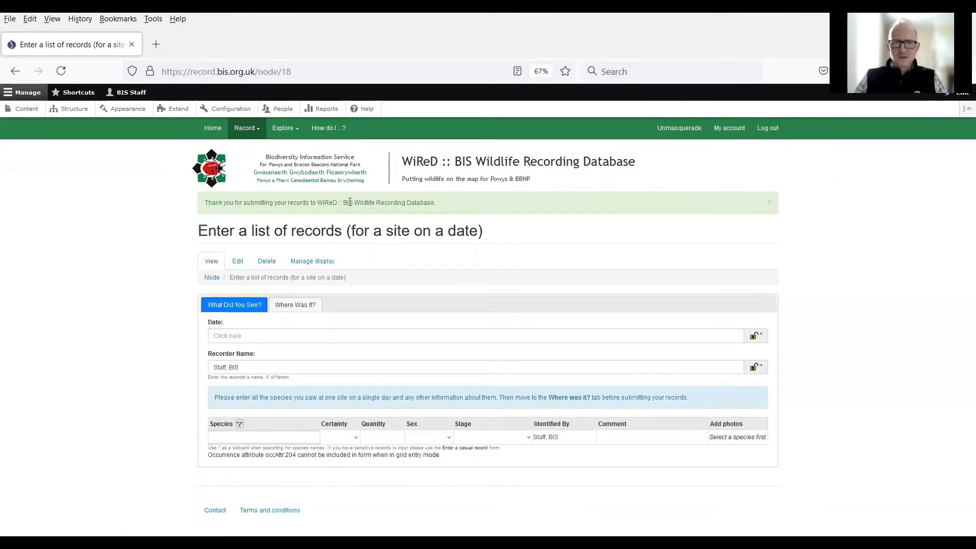
Step: Open My records (quick) and check the records table for the newly submitted Blackbird and Robin
{"action": "left_click", "coordinate": [283, 130]}
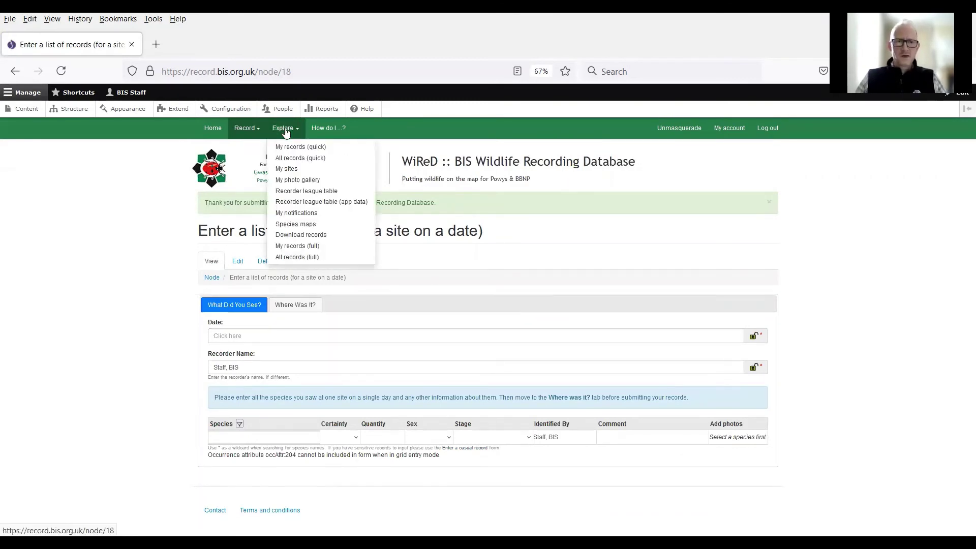
{"action": "left_click", "coordinate": [299, 148]}
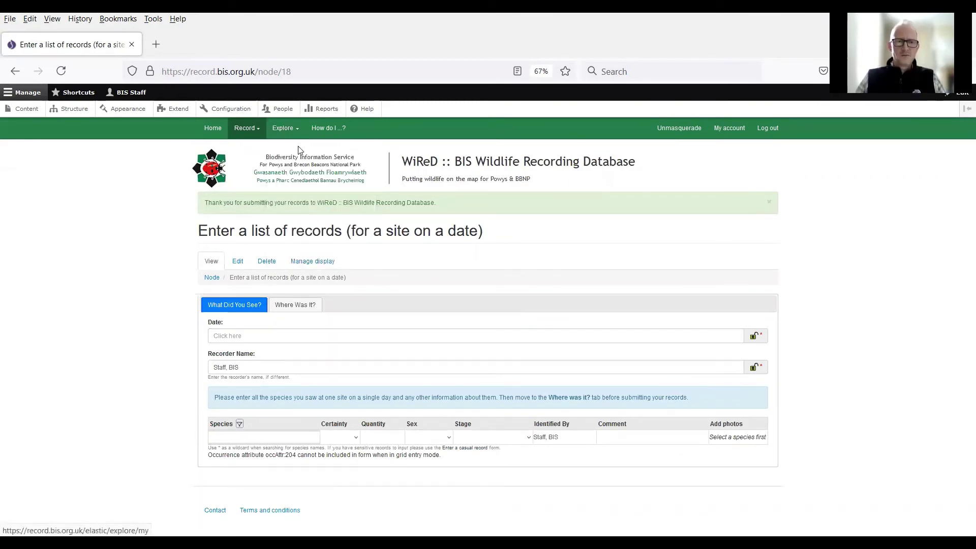
{"action": "left_click", "coordinate": [501, 338]}
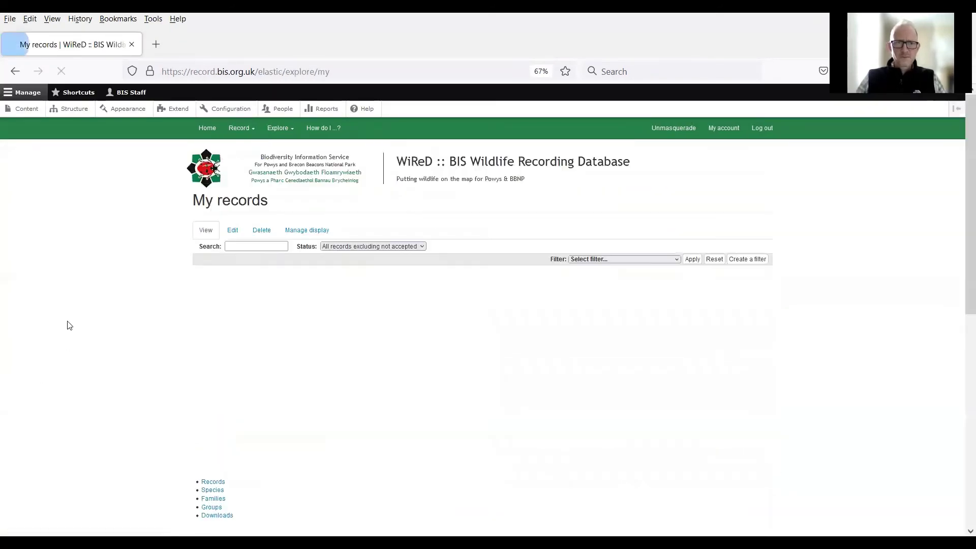
{"action": "scroll", "coordinate": [68, 327], "scroll_direction": "down", "scroll_amount": 3}
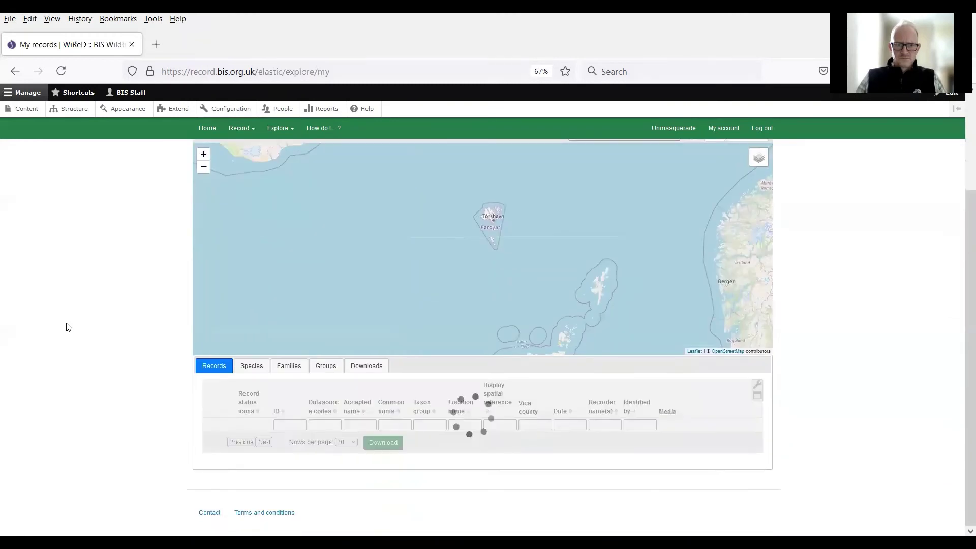
{"action": "scroll", "coordinate": [69, 327], "scroll_direction": "down", "scroll_amount": 3}
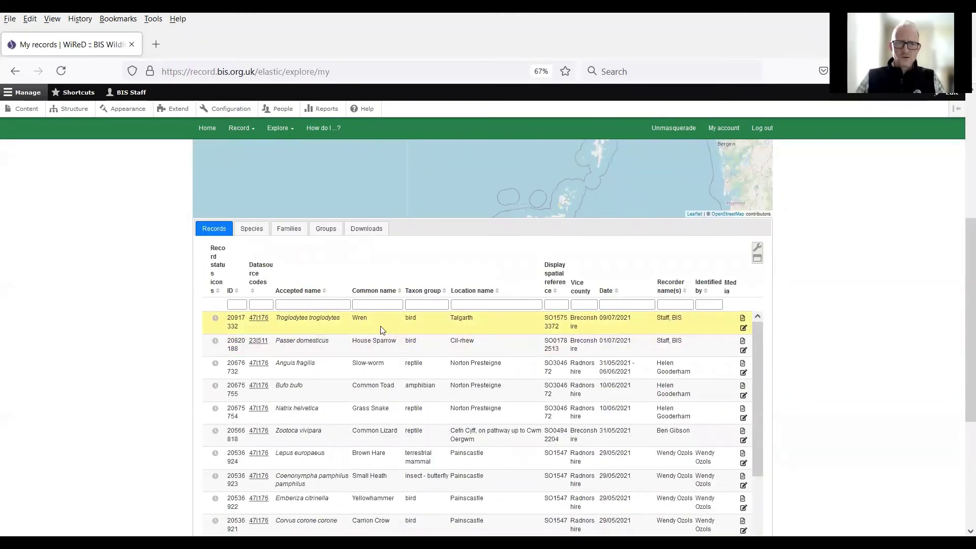
{"action": "left_click", "coordinate": [279, 129]}
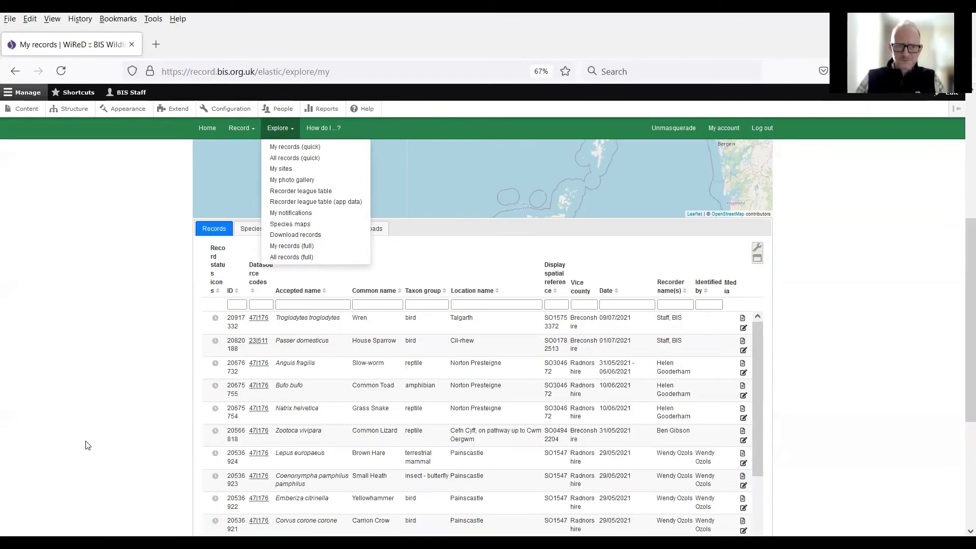
{"action": "left_click", "coordinate": [92, 428]}
{"action": "scroll", "coordinate": [92, 429], "scroll_direction": "up", "scroll_amount": 5}
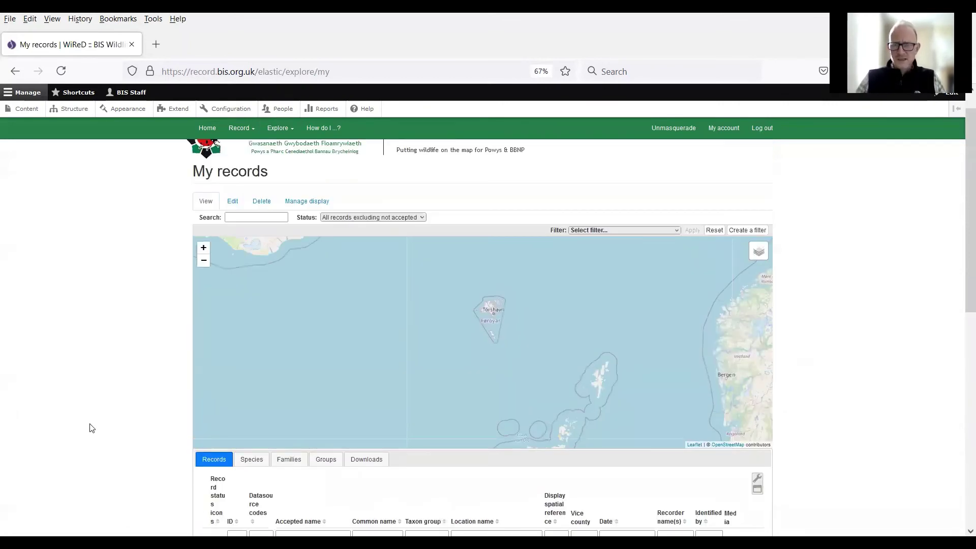
{"action": "scroll", "coordinate": [92, 428], "scroll_direction": "up", "scroll_amount": 1}
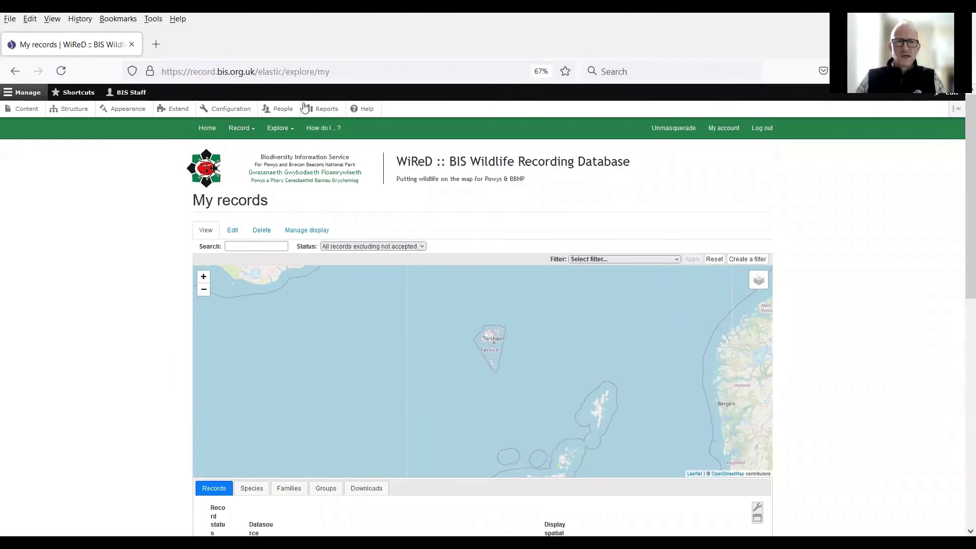
Step: Open the form for entering records at several places on one date and examine its fields and map
{"action": "left_click", "coordinate": [238, 128]}
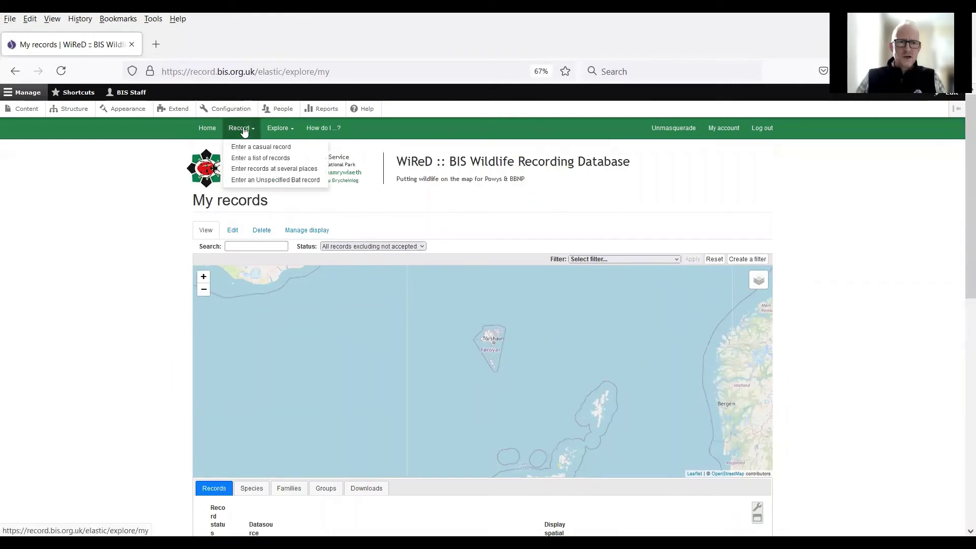
{"action": "left_click", "coordinate": [258, 170]}
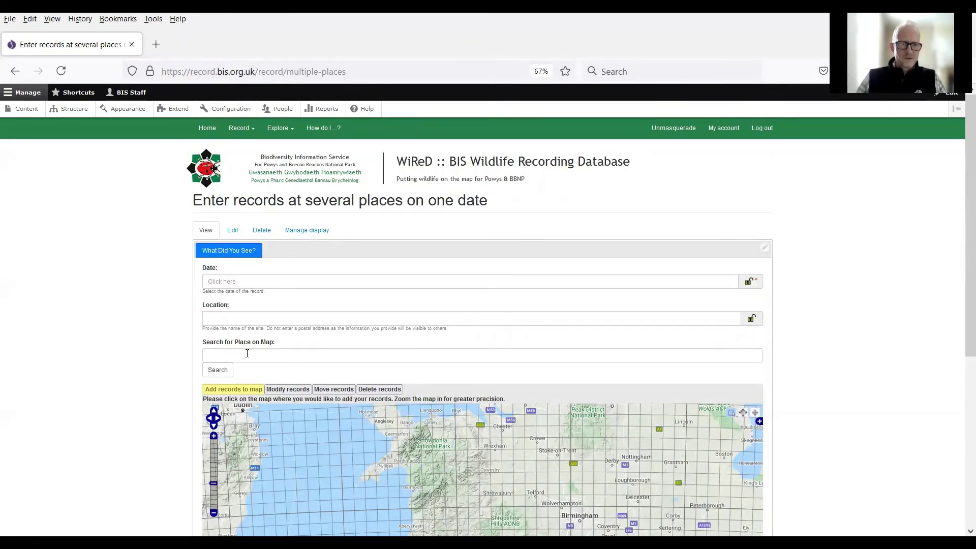
{"action": "scroll", "coordinate": [127, 396], "scroll_direction": "down", "scroll_amount": 5}
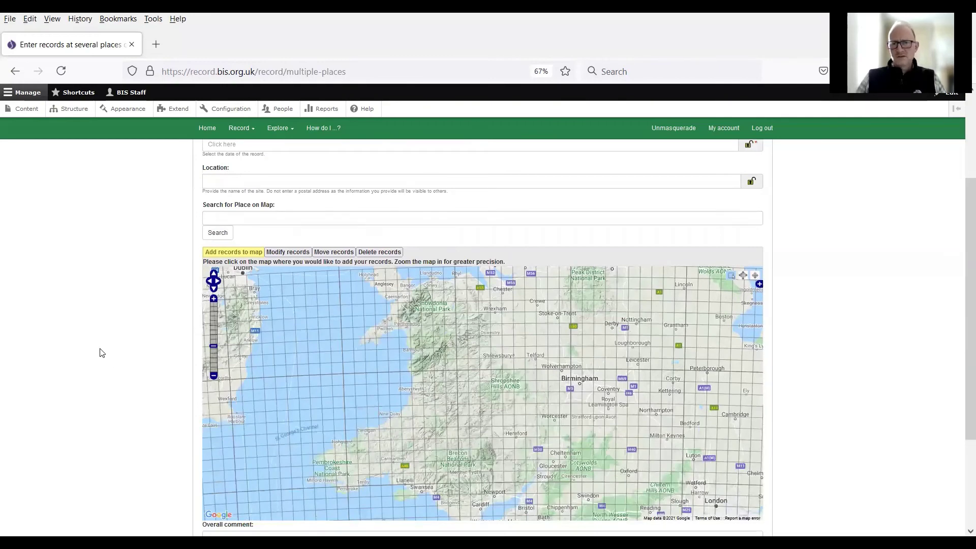
Step: Examine the rest of the multi-place entry form down to the overall comment, and review the available record entry options
{"action": "scroll", "coordinate": [101, 350], "scroll_direction": "down", "scroll_amount": 2}
{"action": "scroll", "coordinate": [101, 350], "scroll_direction": "down", "scroll_amount": 2}
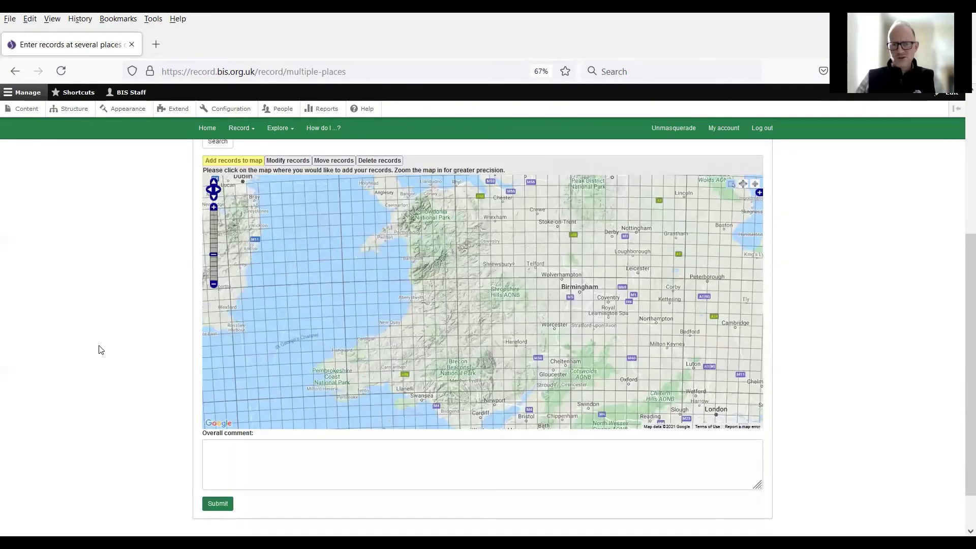
{"action": "scroll", "coordinate": [100, 350], "scroll_direction": "up", "scroll_amount": 9}
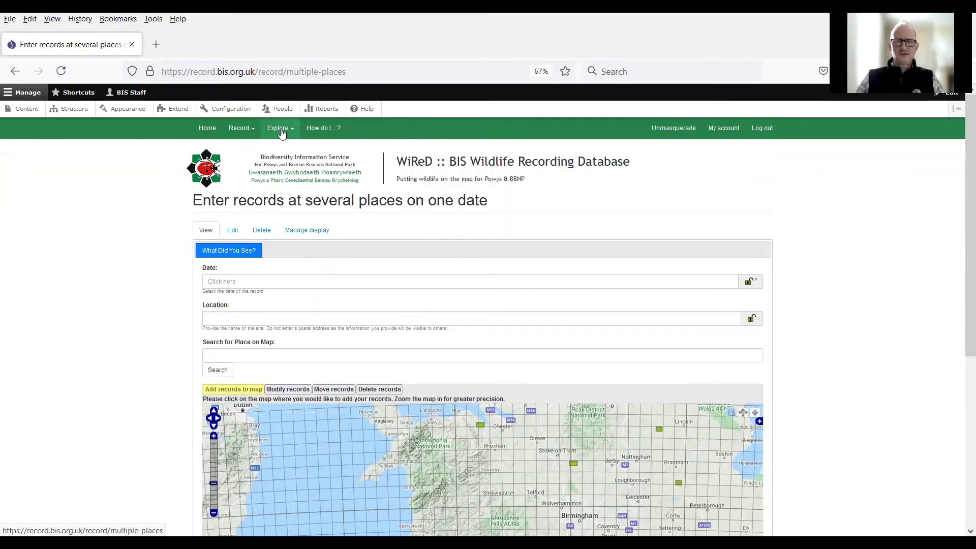
{"action": "left_click", "coordinate": [239, 128]}
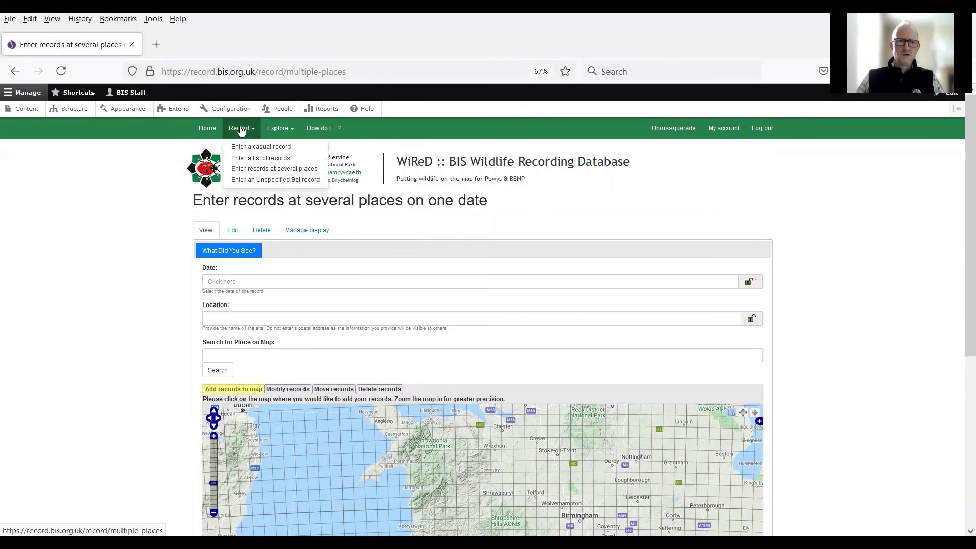
{"action": "left_click", "coordinate": [66, 364]}
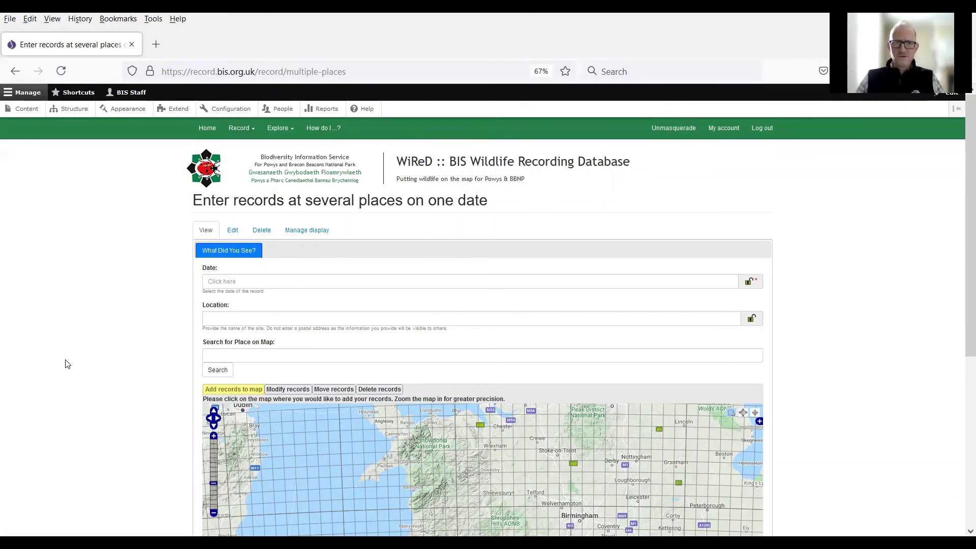
Step: Leave the multi-place form without saving, open the How do I ...? help page and read through its instructions
{"action": "left_click", "coordinate": [324, 132]}
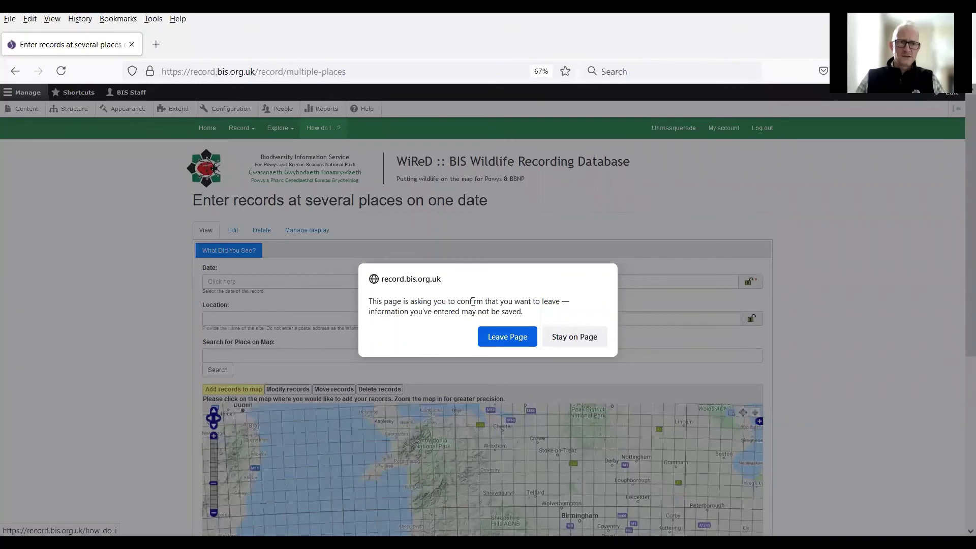
{"action": "left_click", "coordinate": [505, 341]}
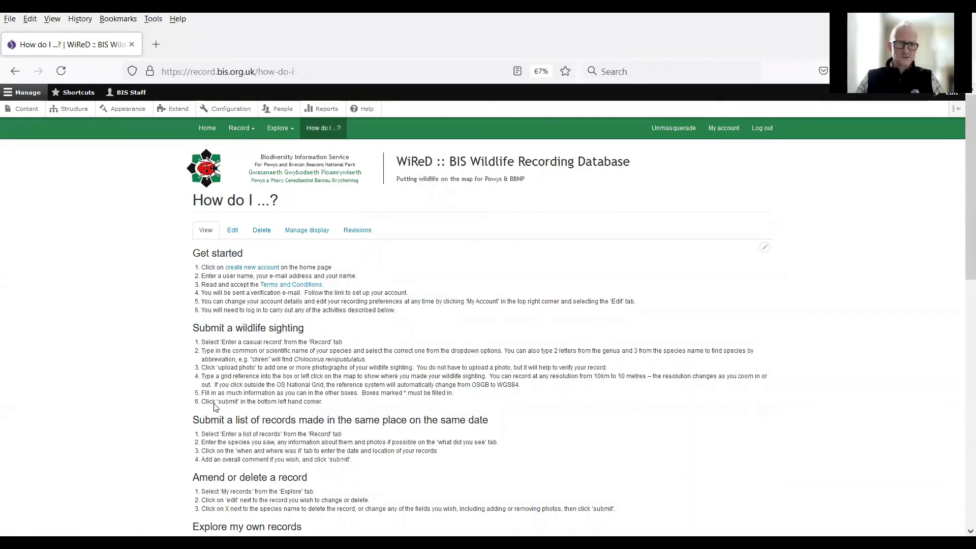
{"action": "scroll", "coordinate": [214, 407], "scroll_direction": "down", "scroll_amount": 4}
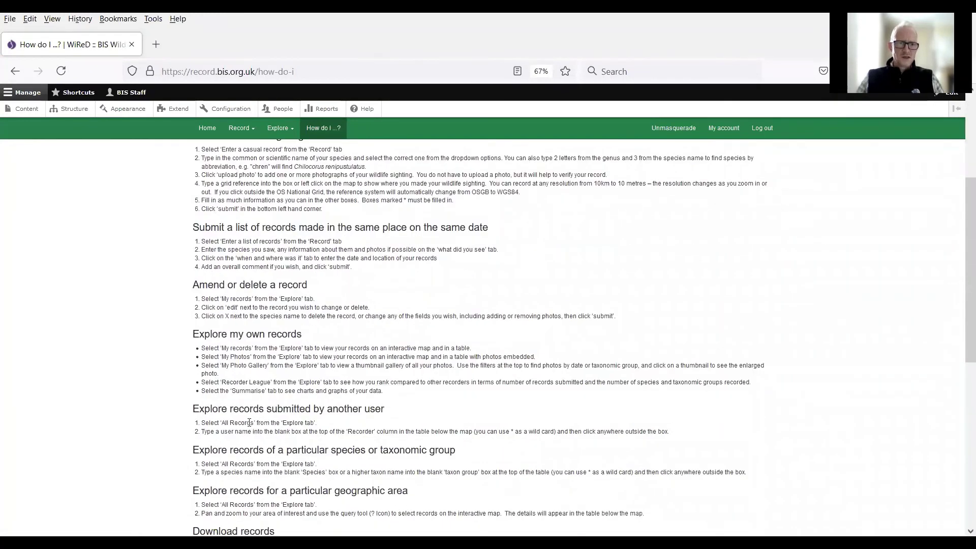
{"action": "scroll", "coordinate": [250, 422], "scroll_direction": "down", "scroll_amount": 5}
{"action": "scroll", "coordinate": [211, 510], "scroll_direction": "up", "scroll_amount": 12}
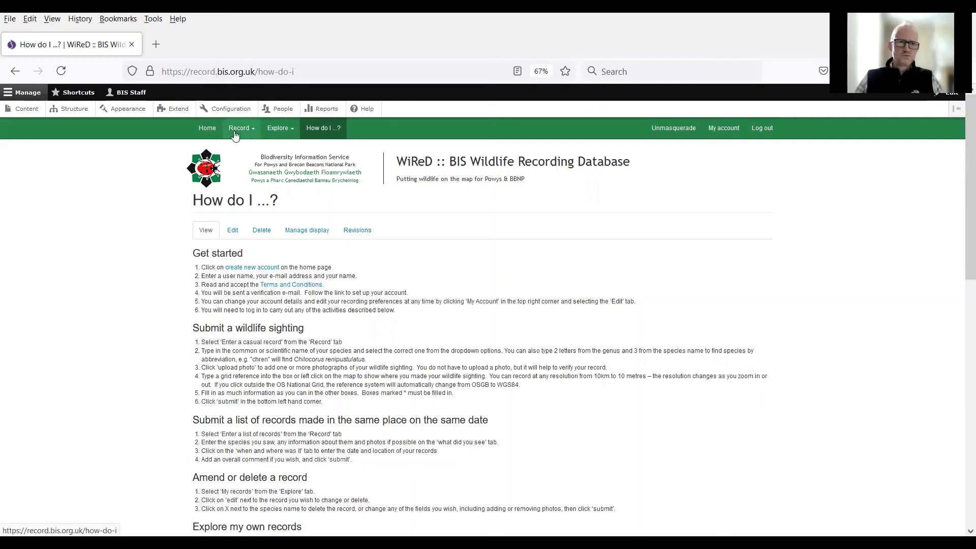
Step: Open My notifications to check messages from other users, and review the other Explore options
{"action": "left_click", "coordinate": [285, 131]}
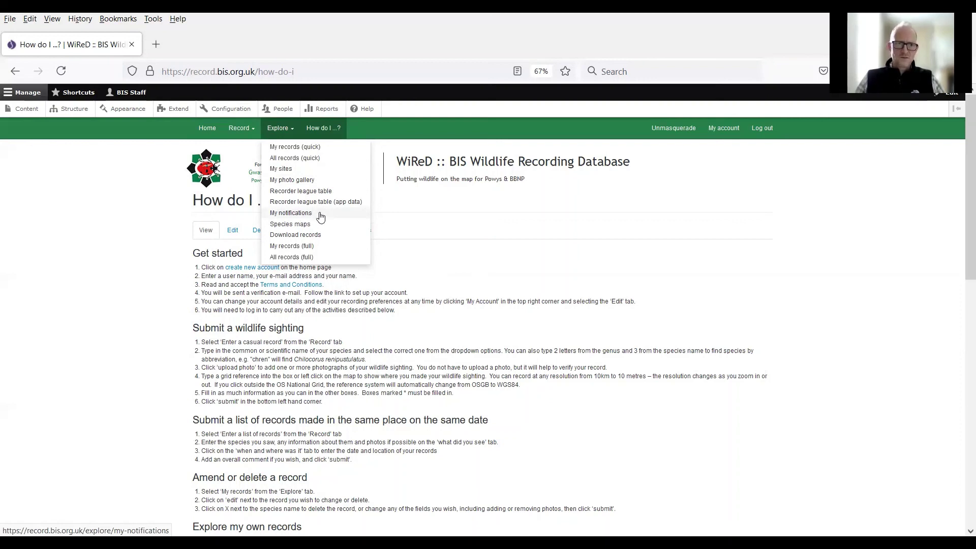
{"action": "left_click", "coordinate": [301, 214]}
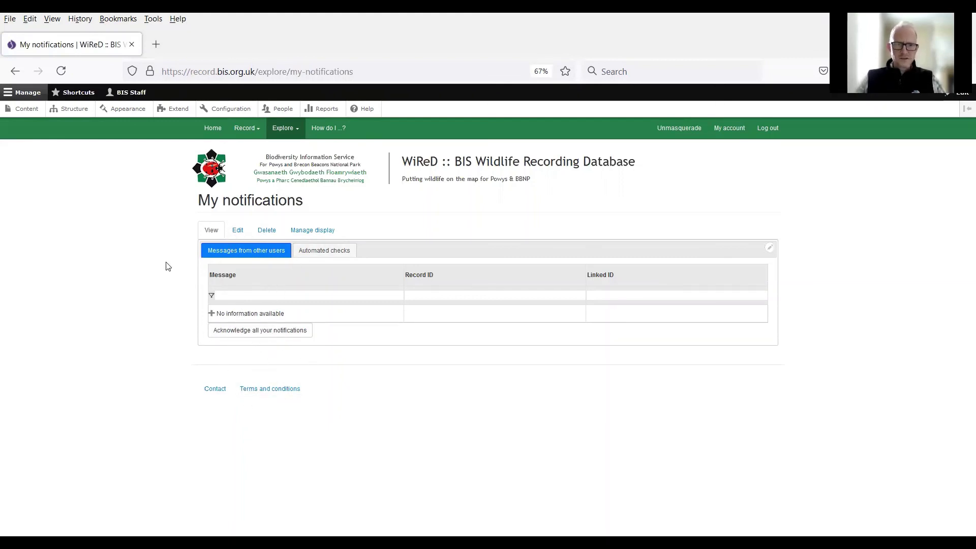
{"action": "left_click", "coordinate": [283, 130]}
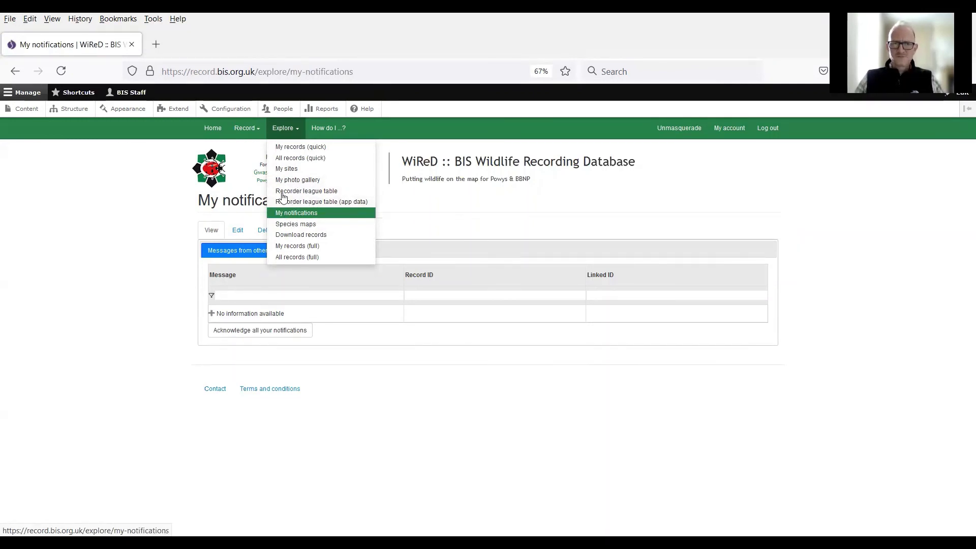
{"action": "left_click", "coordinate": [125, 274]}
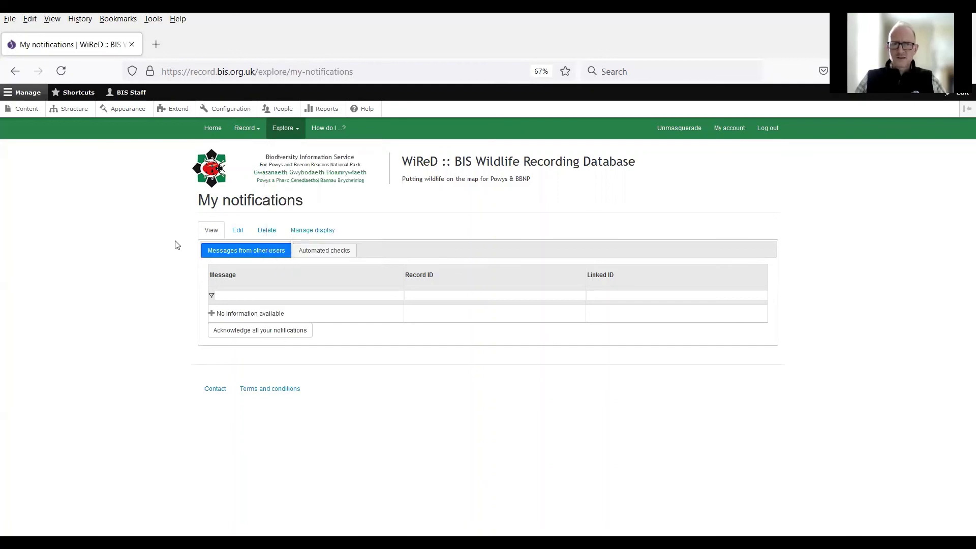